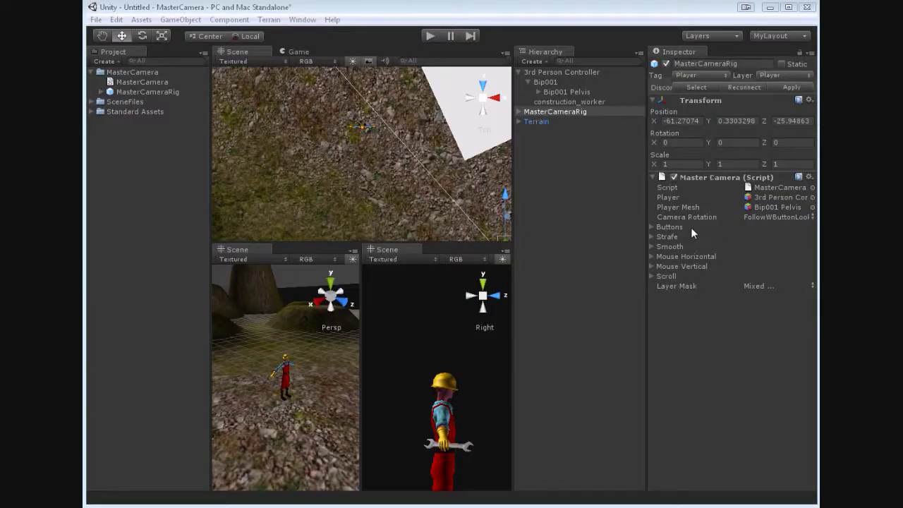
Expand the Buttons settings of the Master Camera script and play-test walking and looking around with Fire1 as the look button.
click(669, 227)
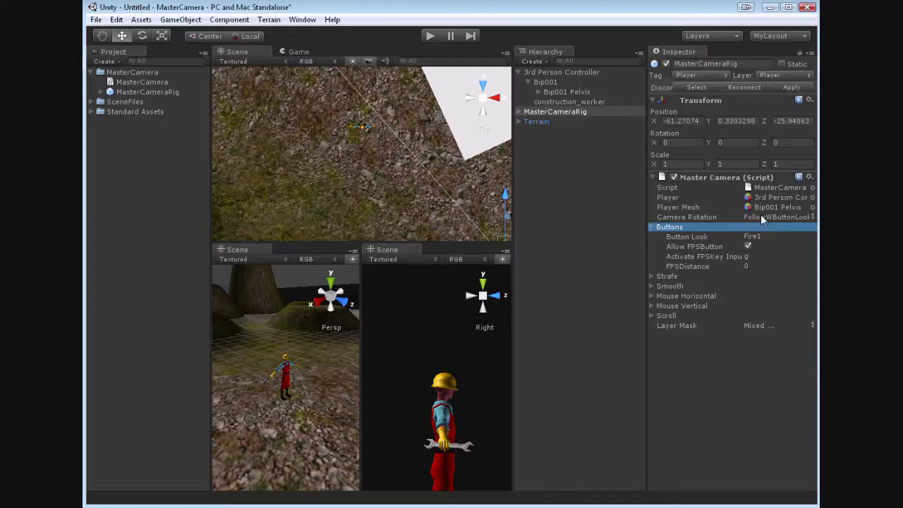
click(432, 37)
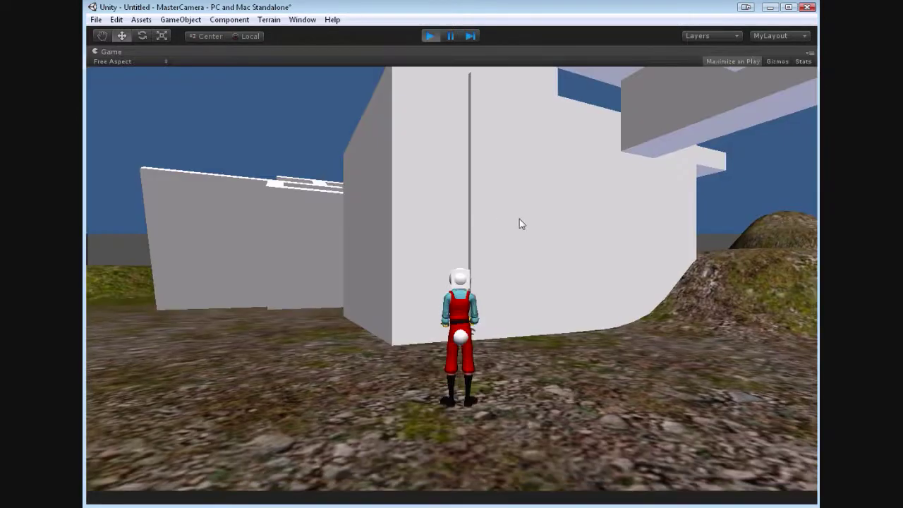
key(w)
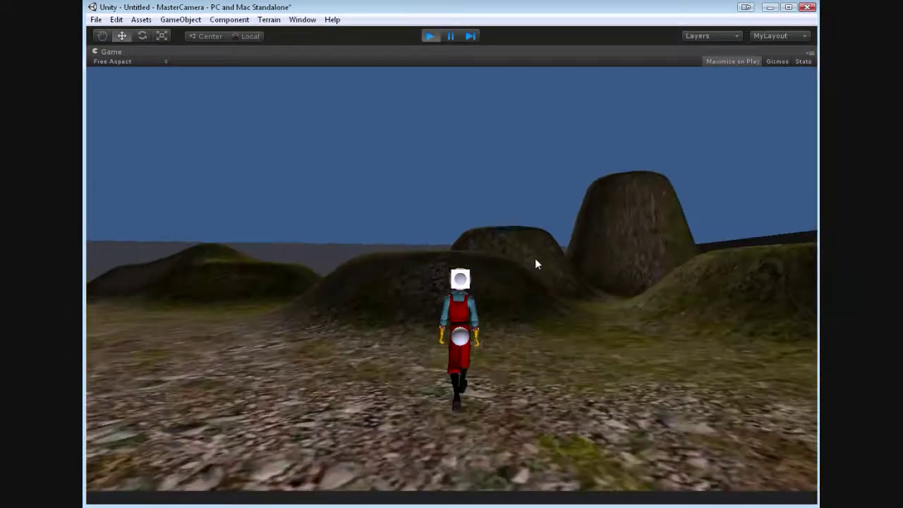
key(w)
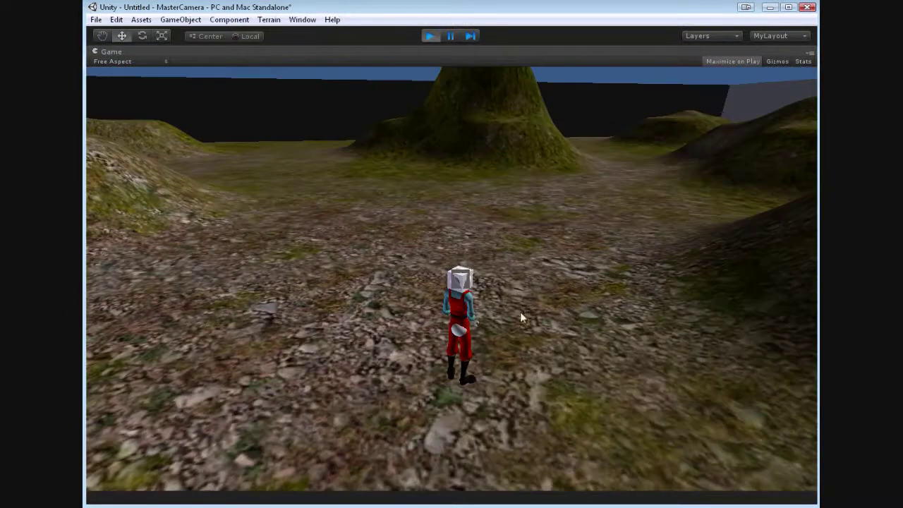
click(429, 36)
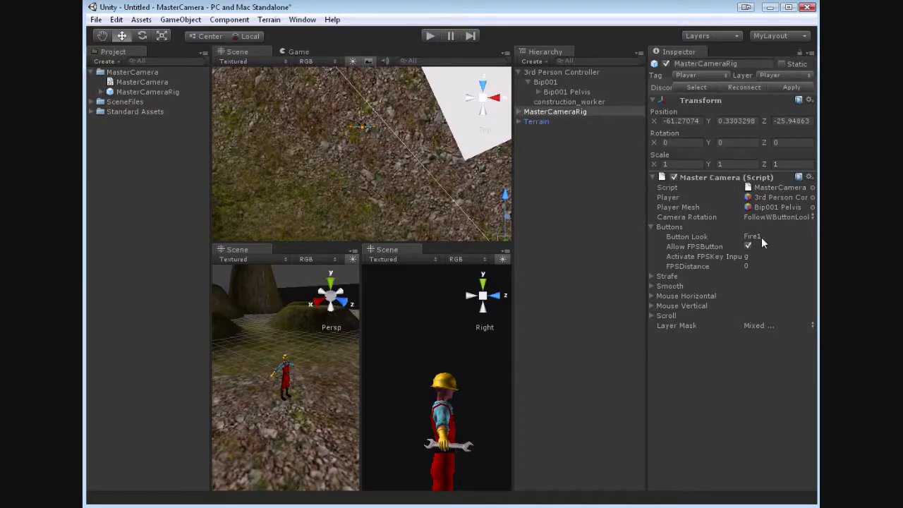
Set Button Look to Fire2 and play-test rotating the camera around the character.
click(759, 237)
text(2)
key(Return)
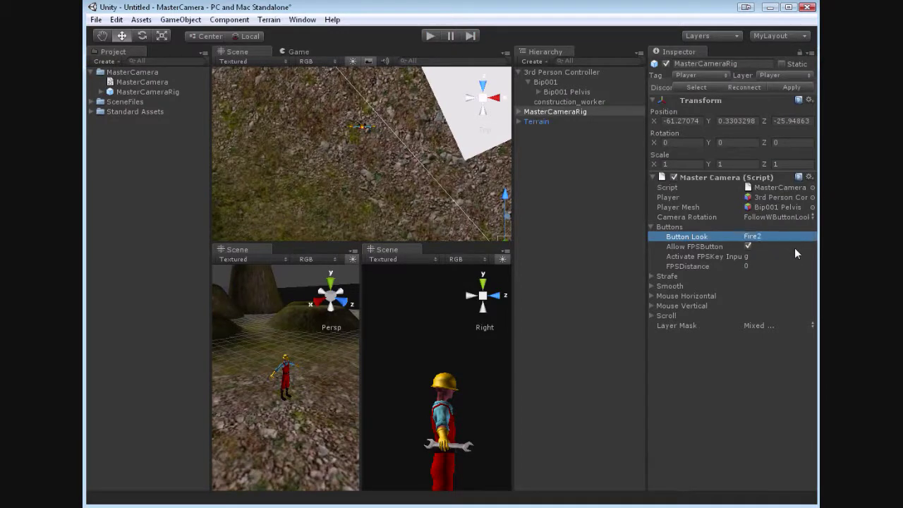
click(431, 36)
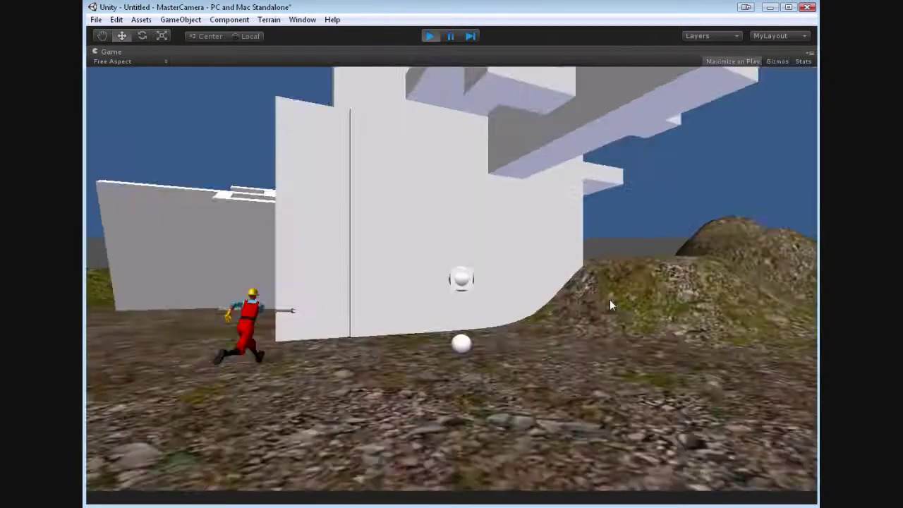
right_drag(611, 305, 705, 355)
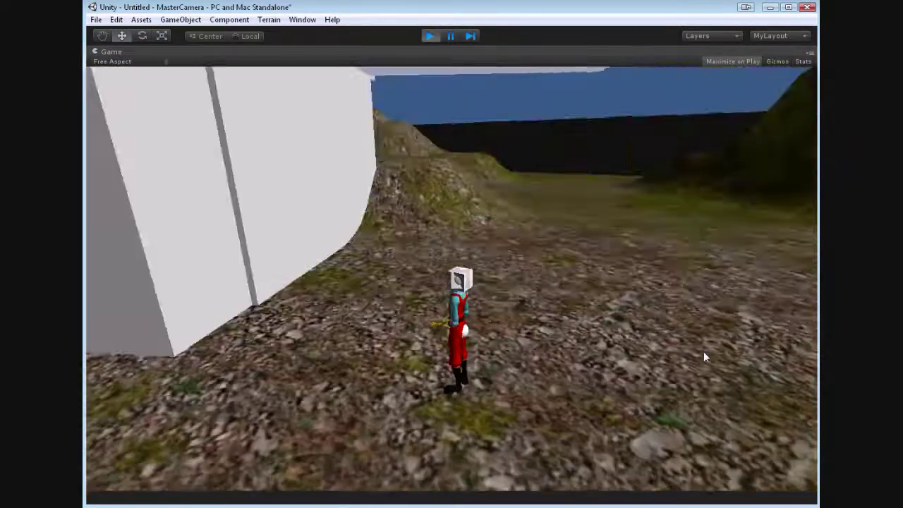
click(432, 35)
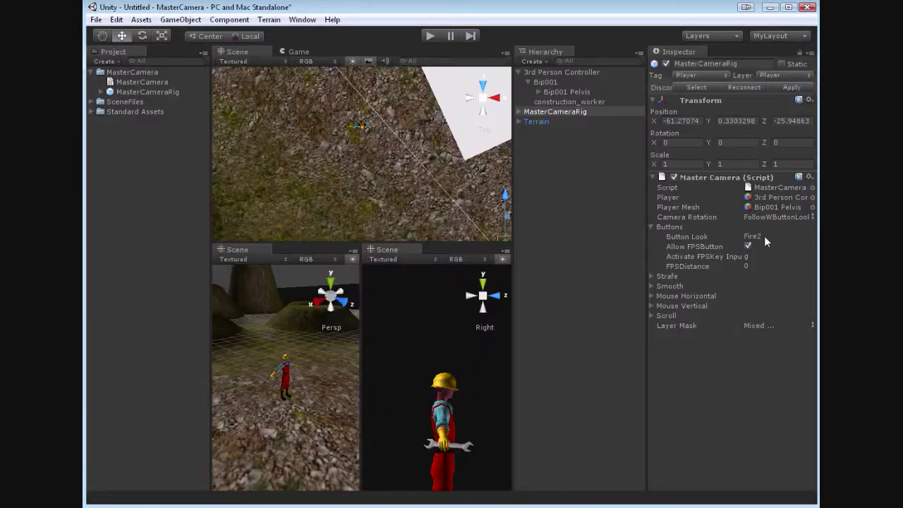
Open the project's Input settings to view the available input axes.
click(117, 20)
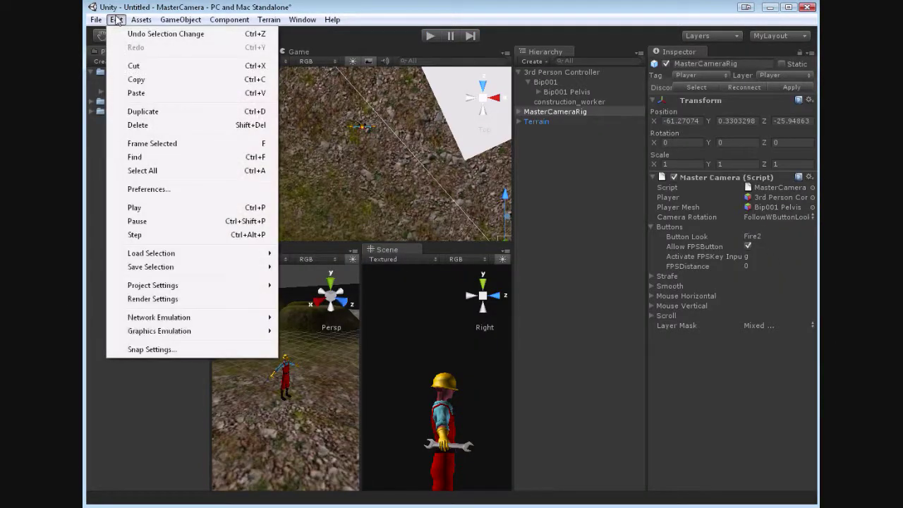
mouse_move(153, 292)
click(342, 289)
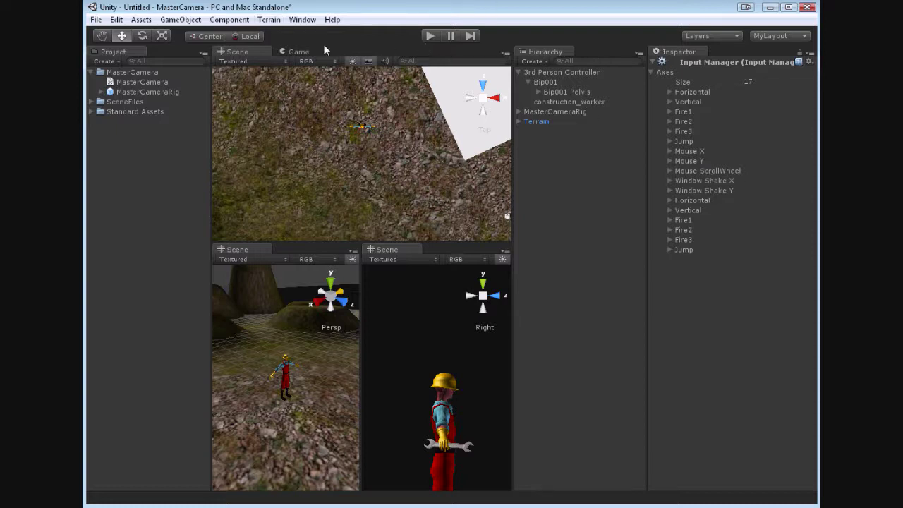
Reselect MasterCameraRig and set its Button Look to Fire1.
click(564, 102)
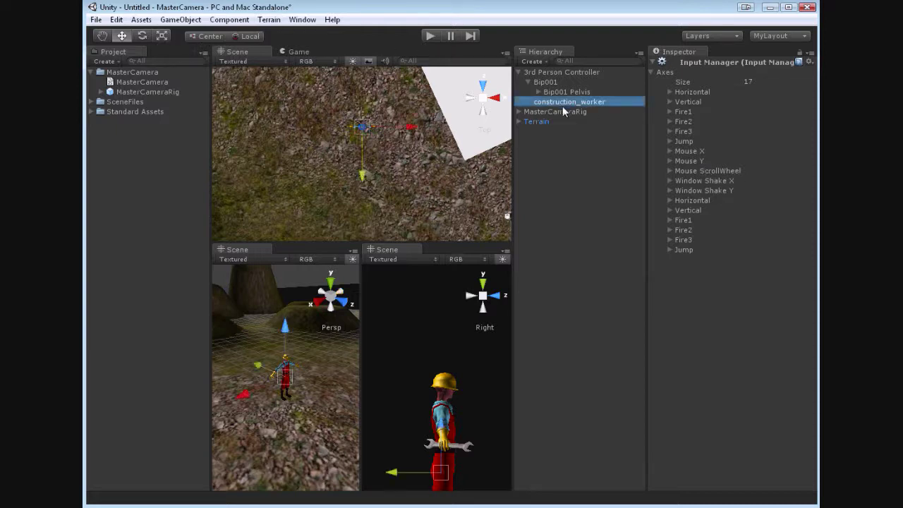
click(562, 111)
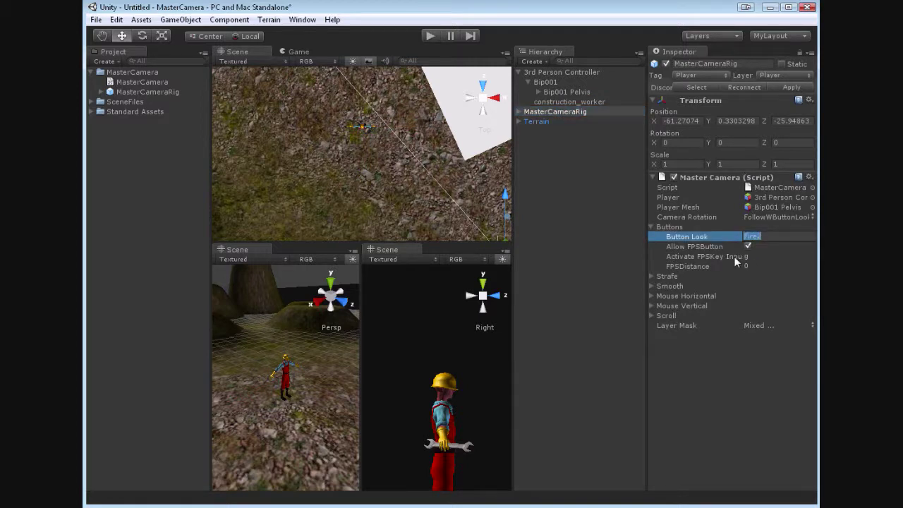
Play-test rotating the camera with the look button, moving the character and switching to a first-person view.
click(431, 36)
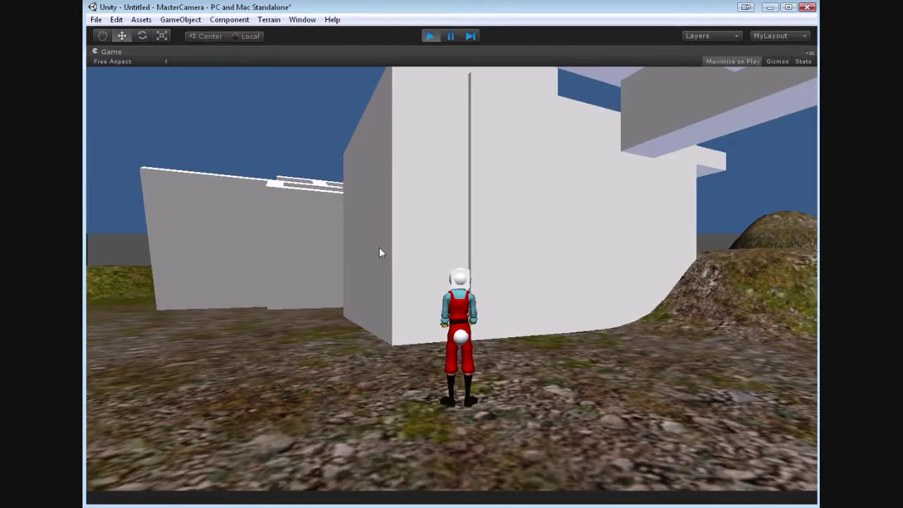
drag(379, 247, 509, 294)
key(d)
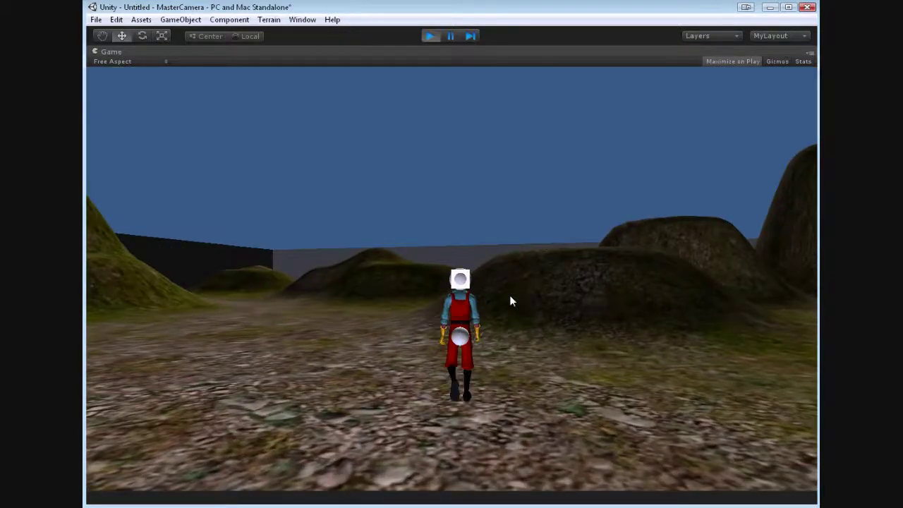
key(a)
key(d)
key(a)
key(w)
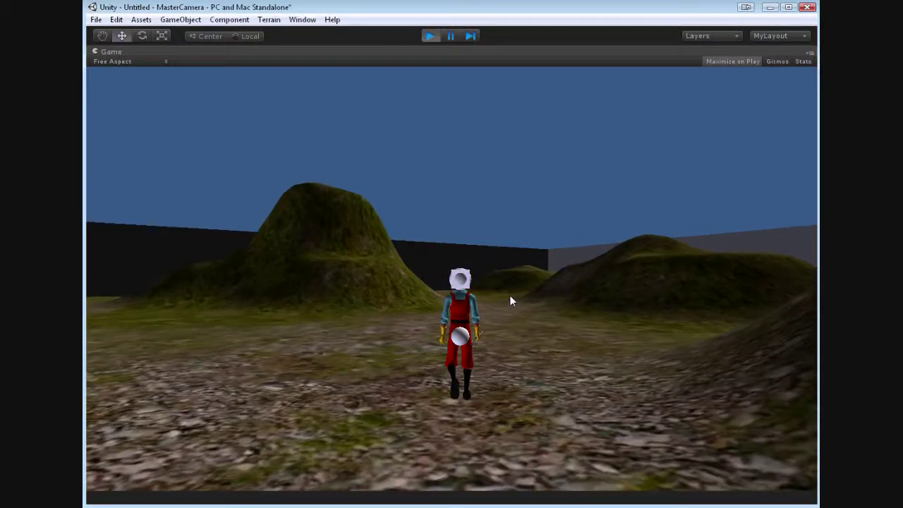
scroll(509, 295, up, 5)
key(a)
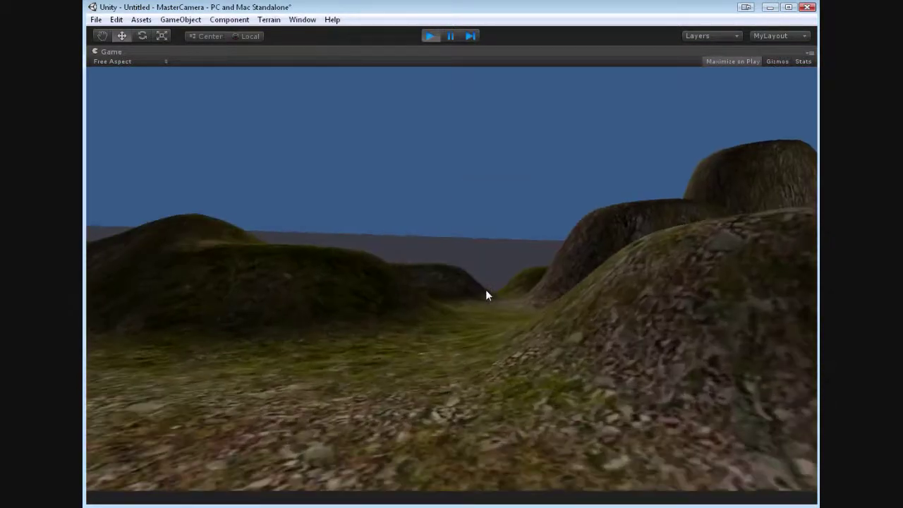
key(d)
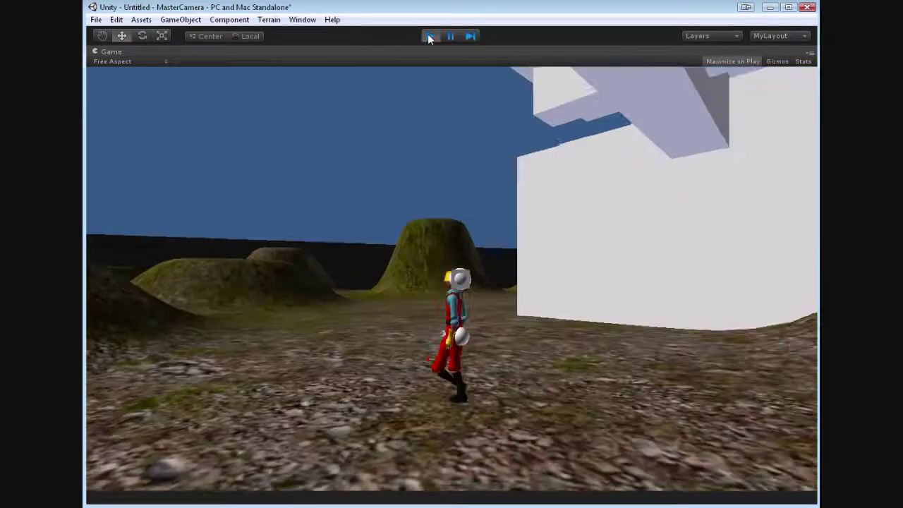
click(429, 35)
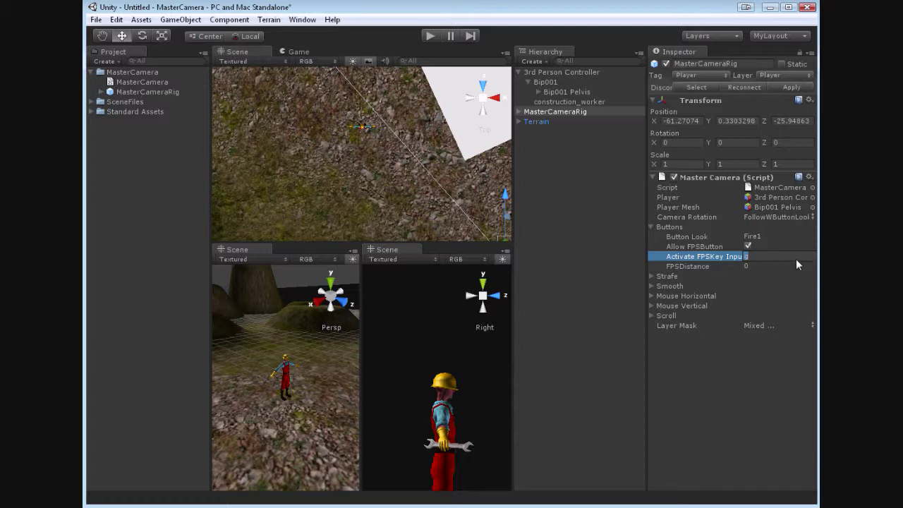
Set FPSDistance to 1 and play-test the close-up camera while moving the character and rotating the view.
click(754, 266)
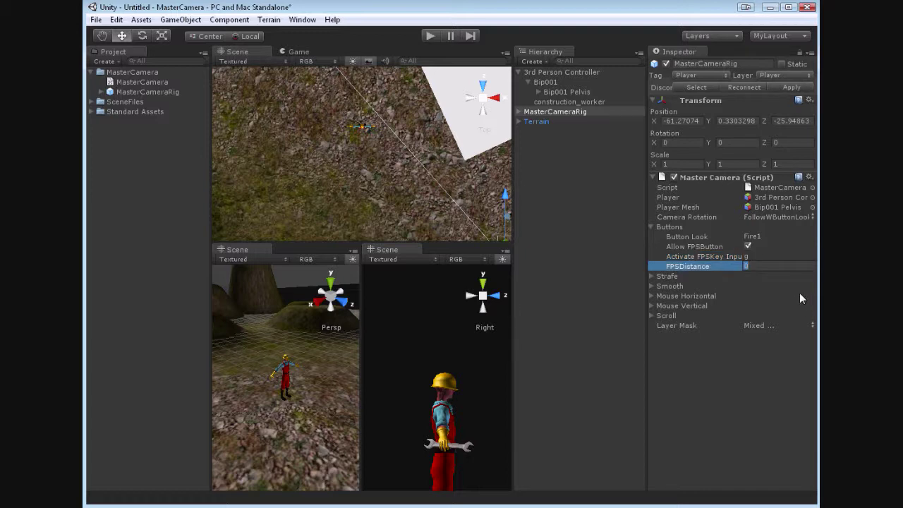
text(1)
click(430, 38)
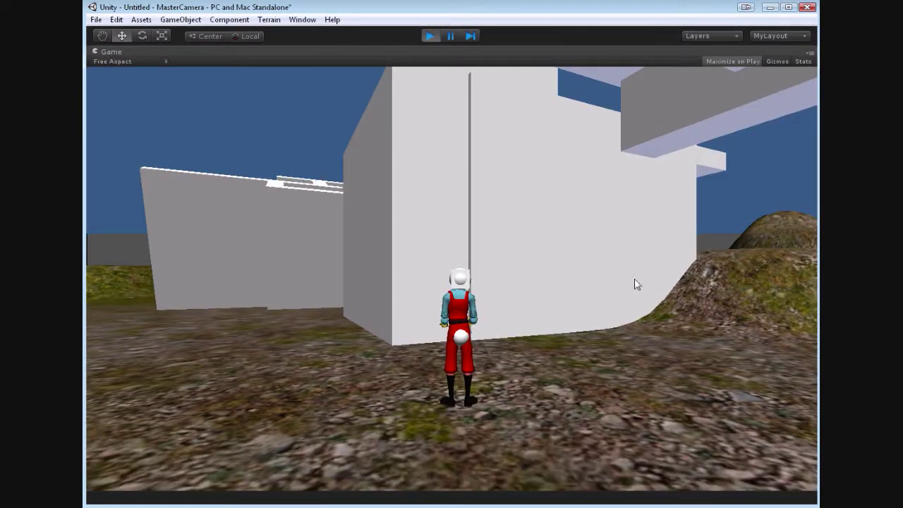
key(d)
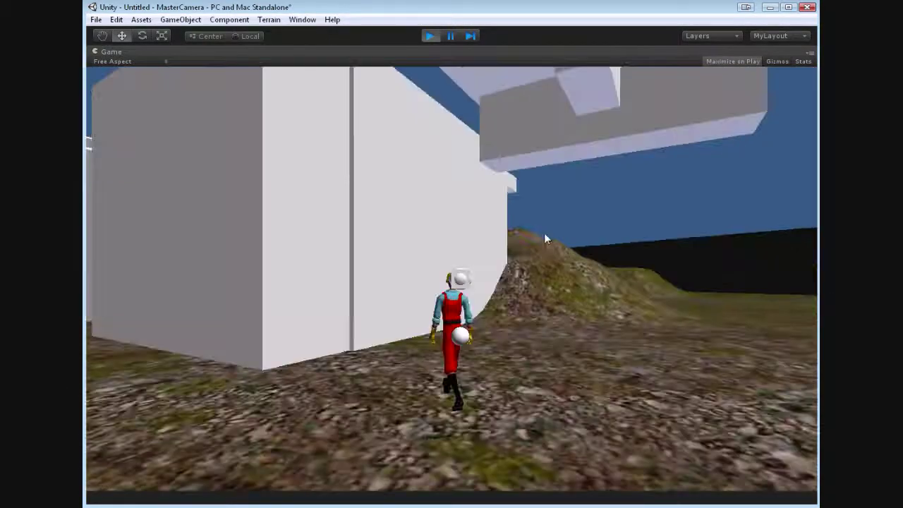
key(d)
key(a)
scroll(561, 239, up, 5)
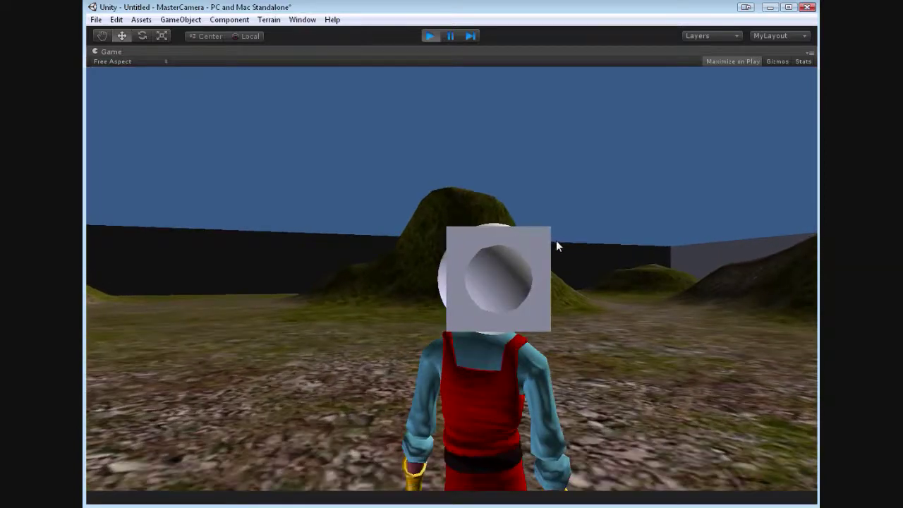
right_drag(556, 240, 508, 242)
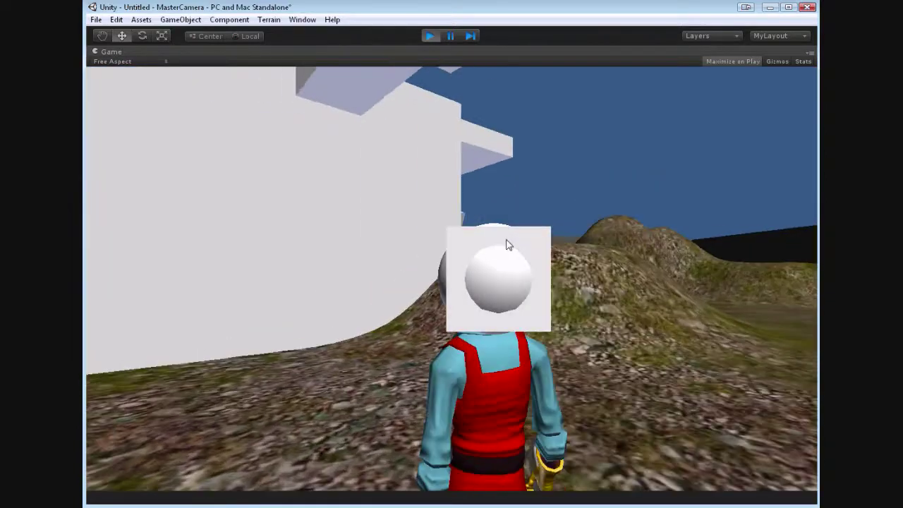
key(d)
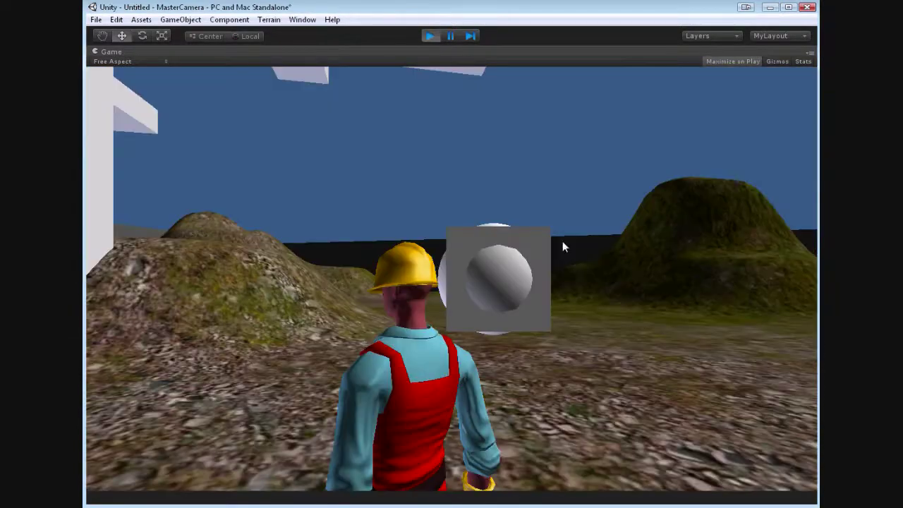
key(d)
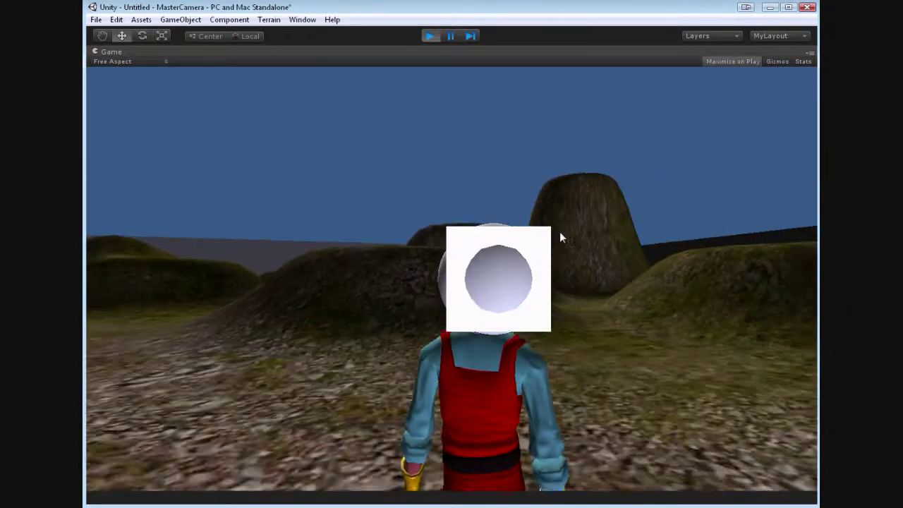
click(430, 36)
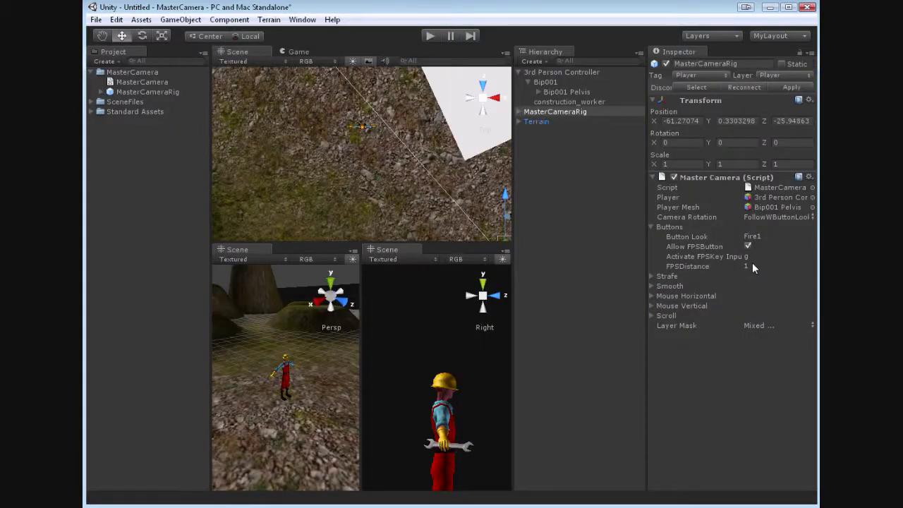
Collapse the Buttons settings, expand the Strafe settings and set Camera Rotation to the mode beginning with MouseHorizontal.
click(753, 266)
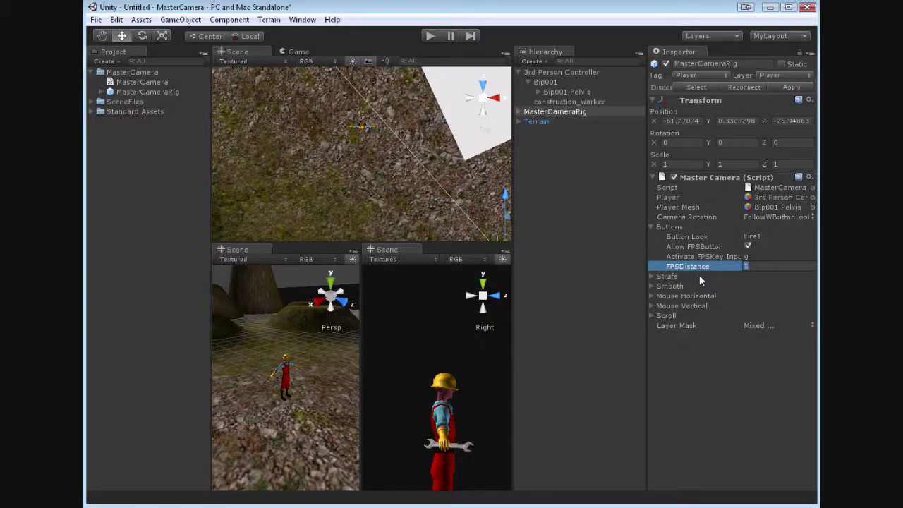
click(651, 226)
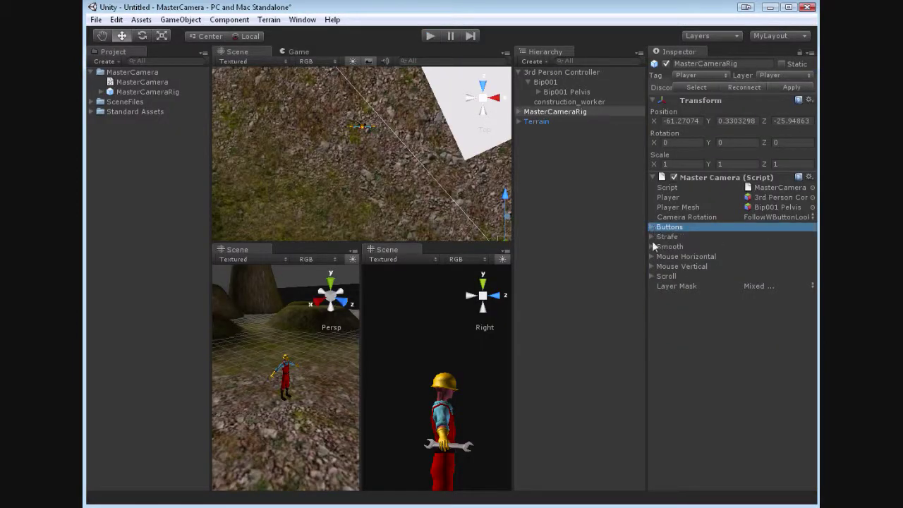
click(653, 237)
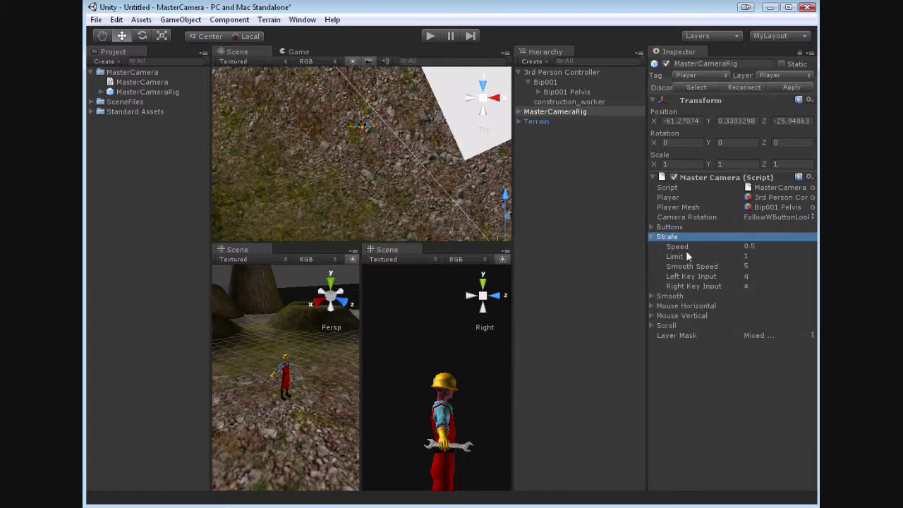
click(813, 219)
click(810, 247)
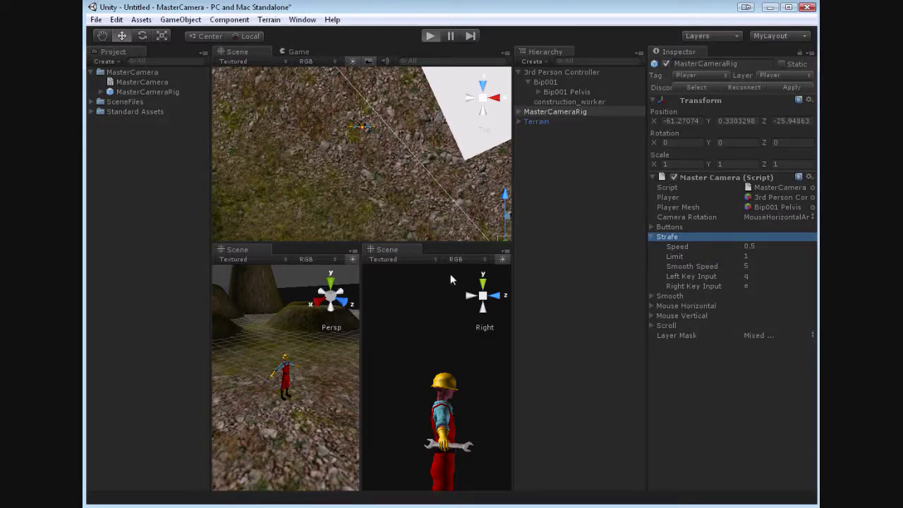
Play-test moving the character and strafing the camera to both sides of the player.
key(w)
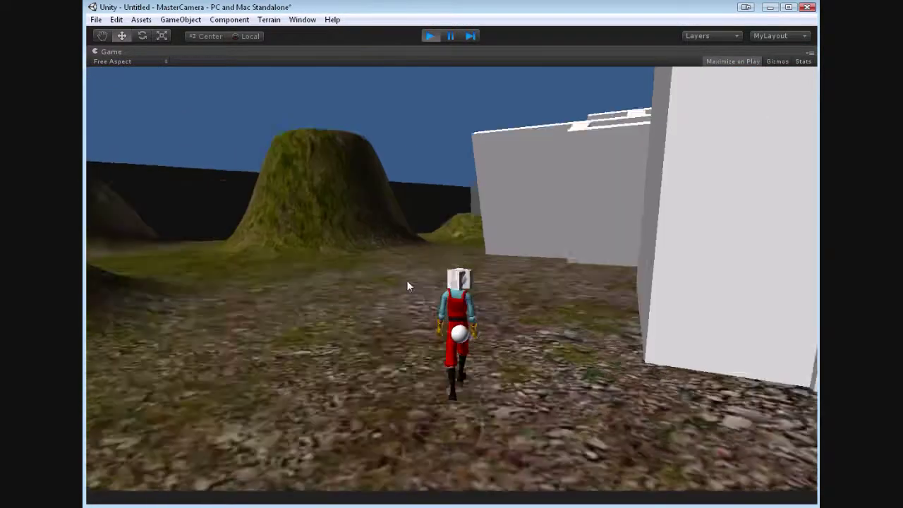
key(a)
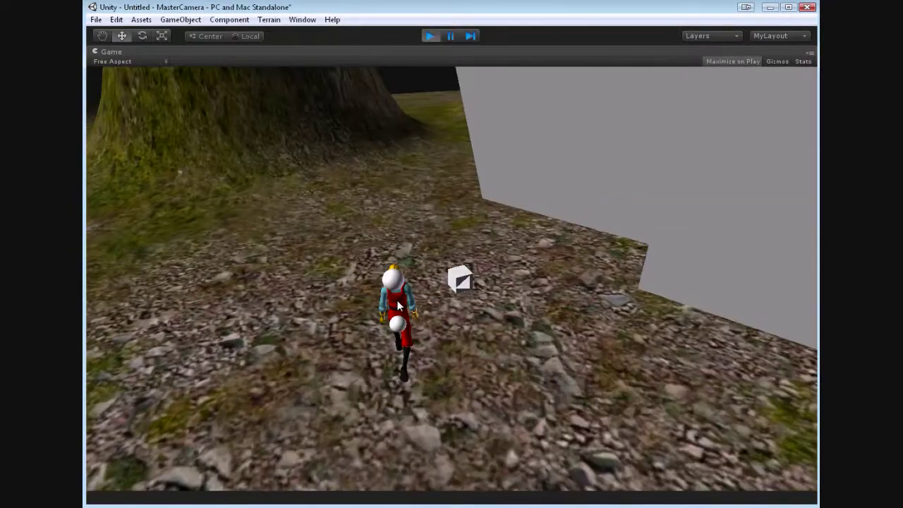
key(d)
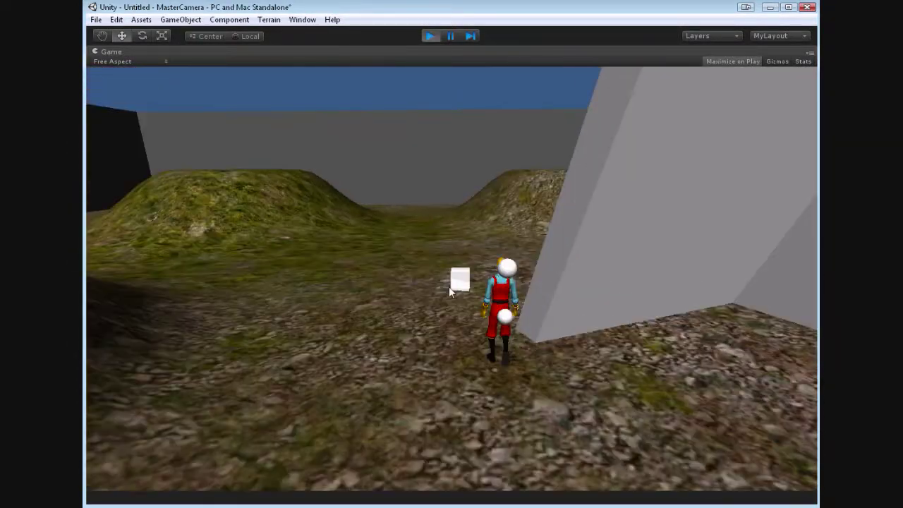
key(a)
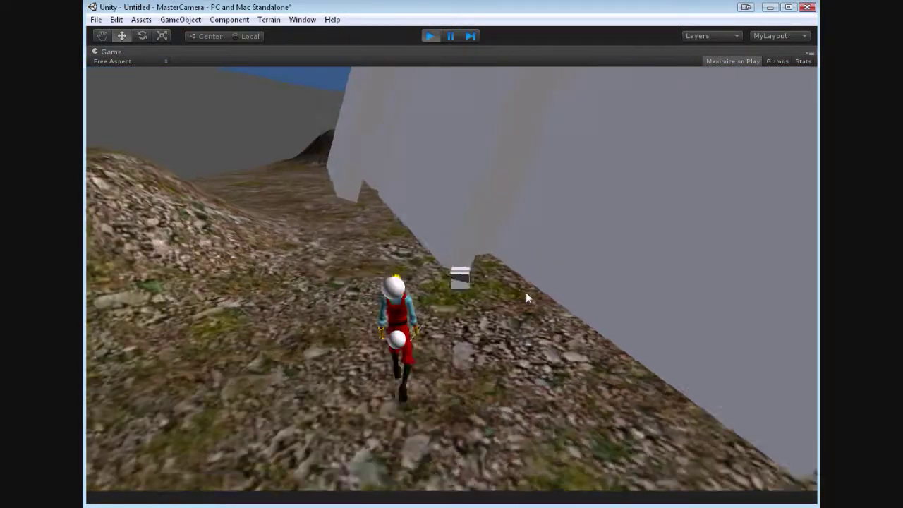
key(d)
key(w)
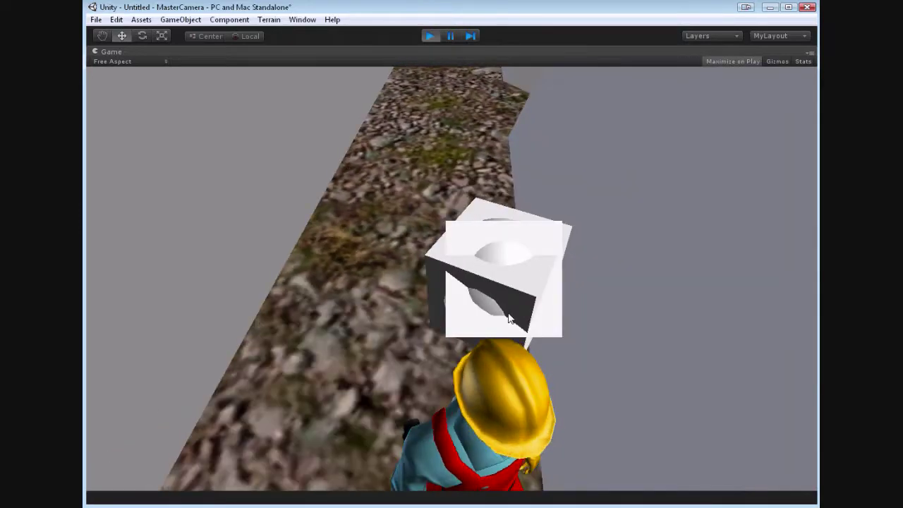
key(a)
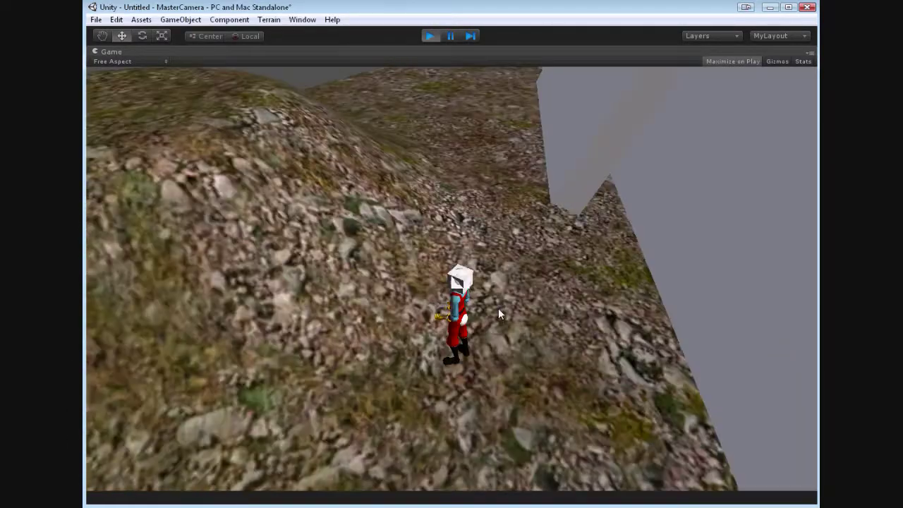
key(w)
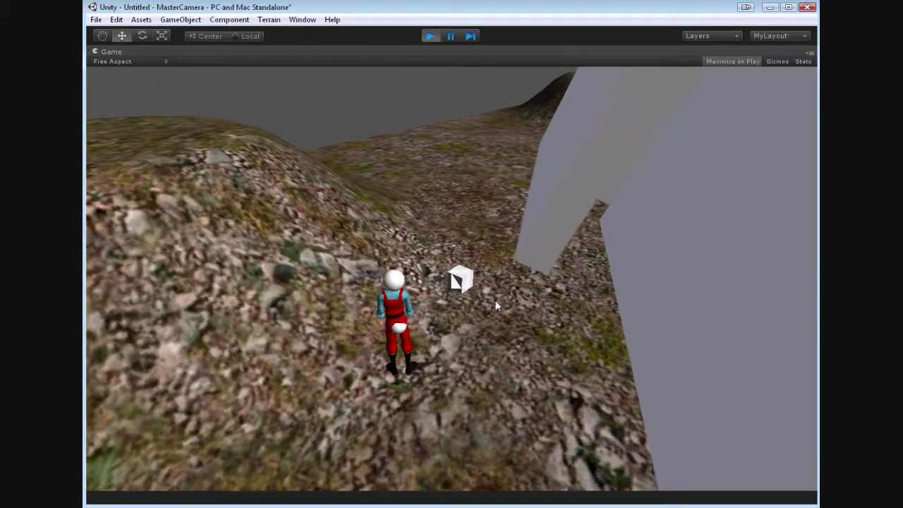
key(q)
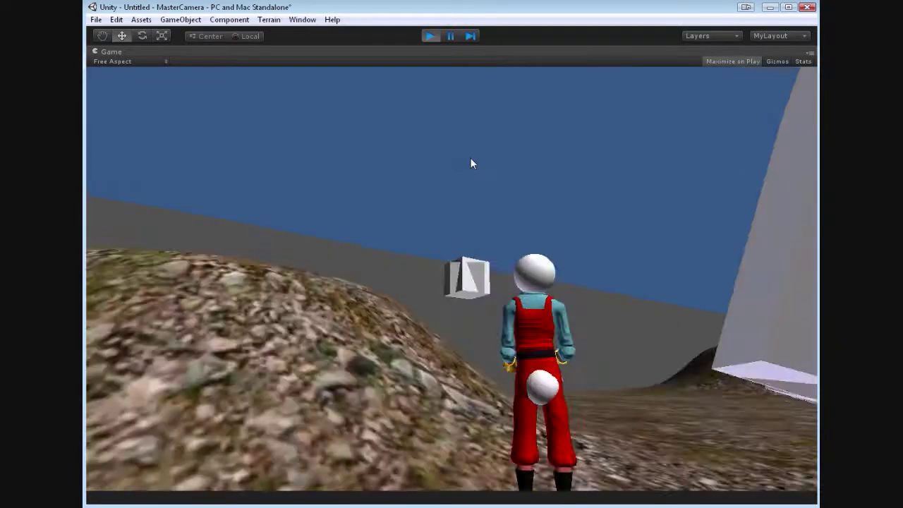
key(e)
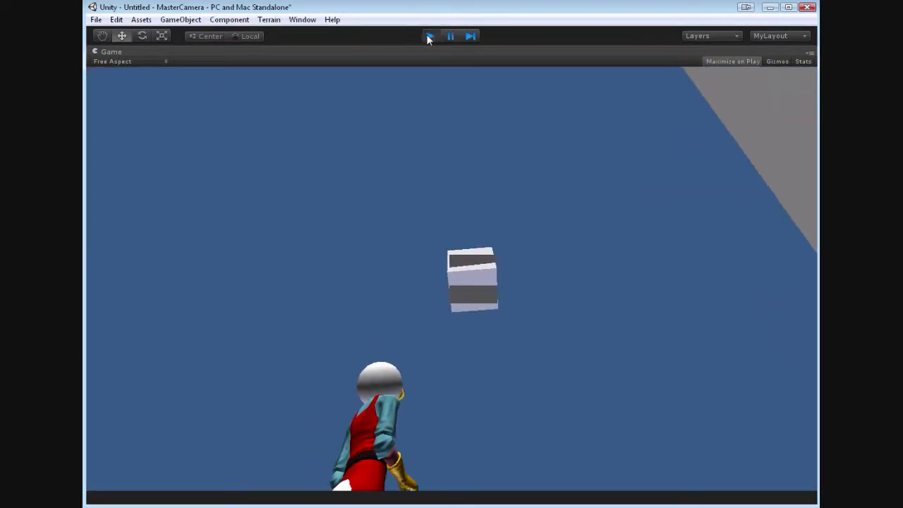
click(428, 35)
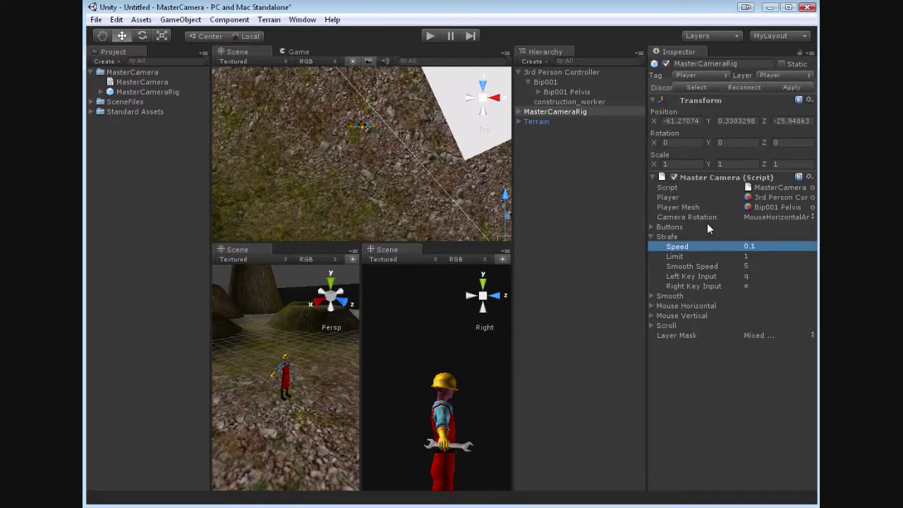
Set the strafe Speed to 0.1 and play-test strafing the camera to both sides.
click(437, 42)
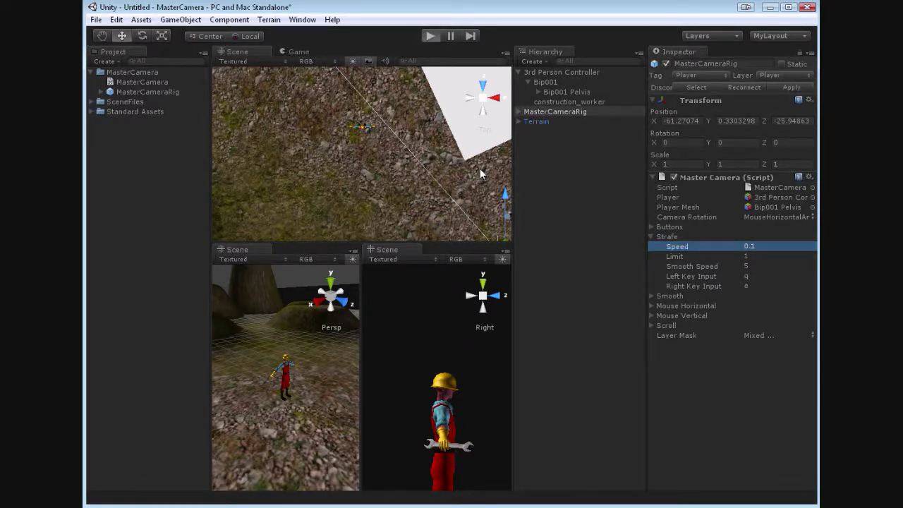
key(a)
key(a)
key(d)
key(a)
key(d)
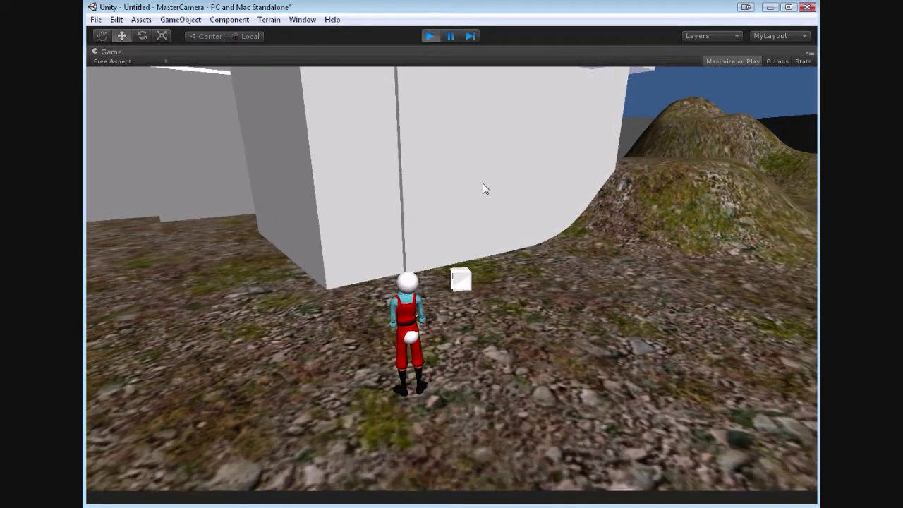
key(a)
key(d)
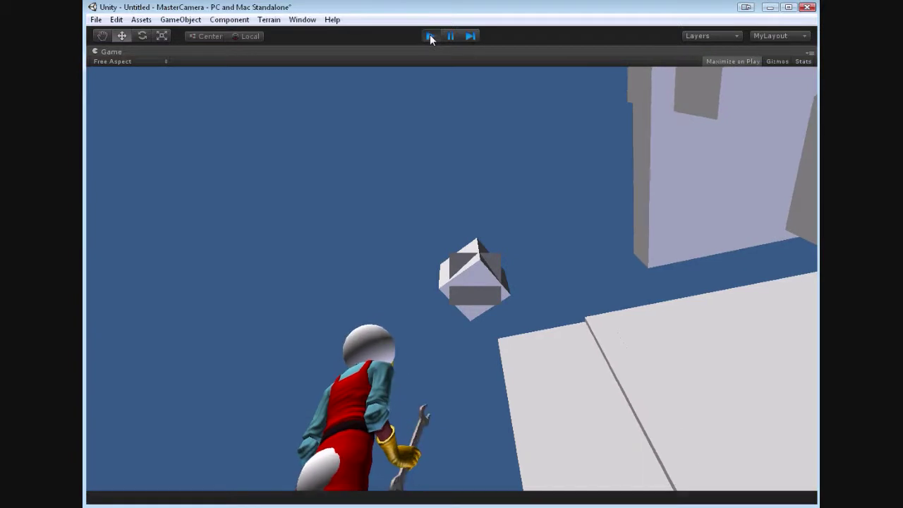
click(430, 36)
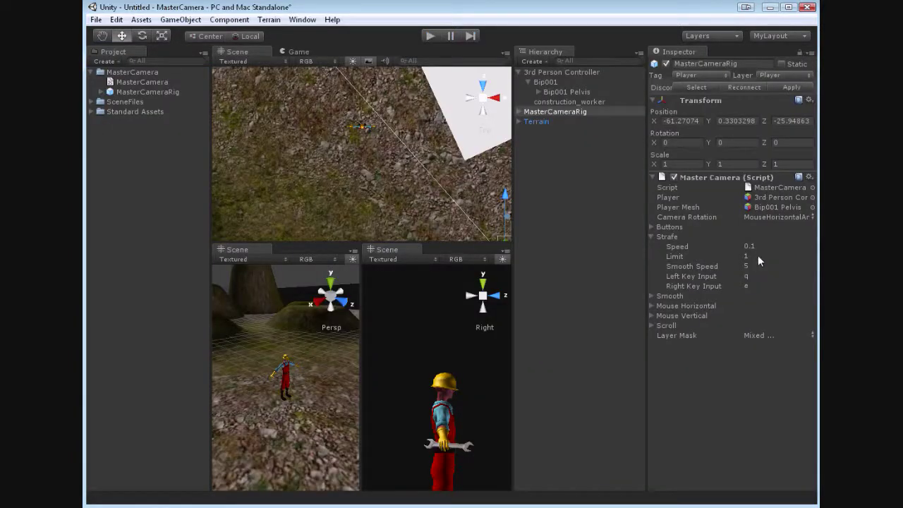
Set the strafe Limit to 5 and play-test the camera while the character moves.
click(715, 257)
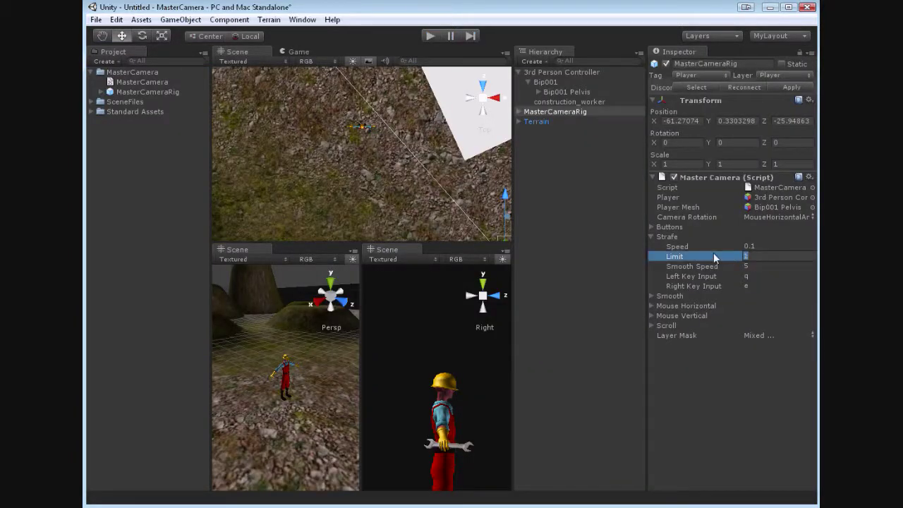
text(5)
key(Return)
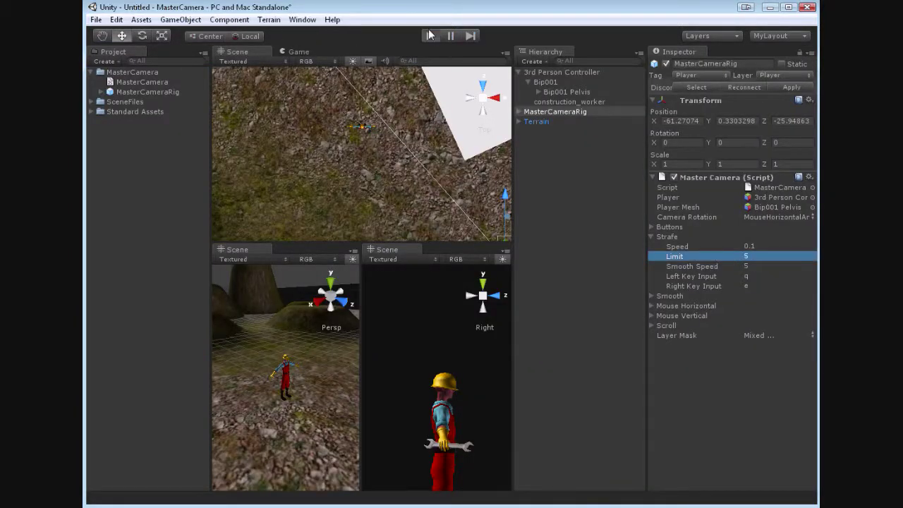
click(430, 36)
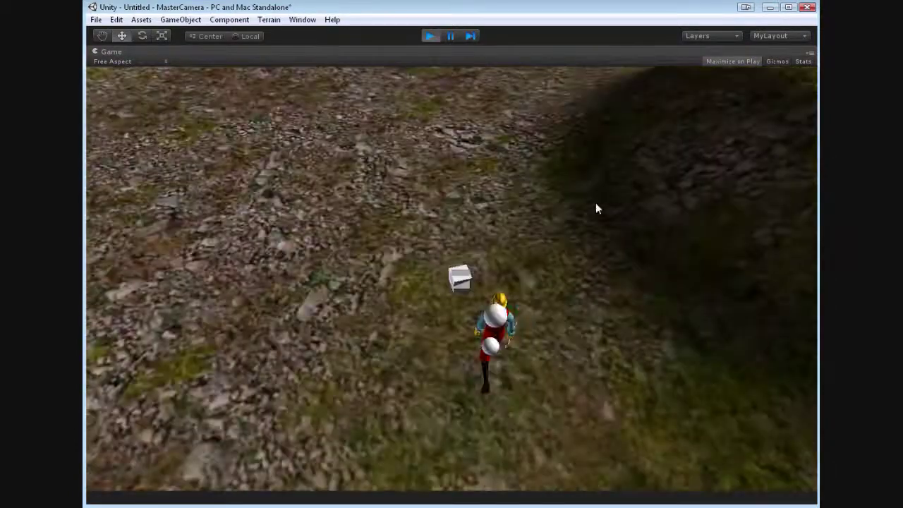
click(430, 36)
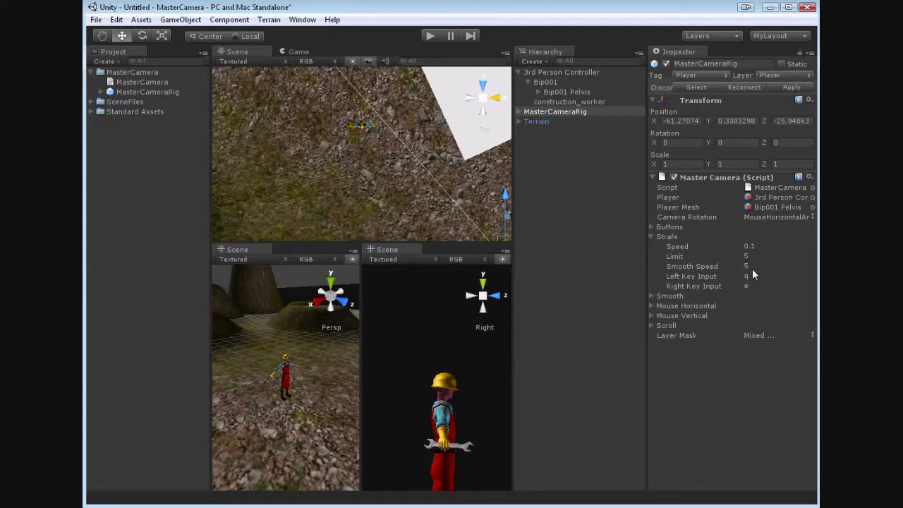
Set the strafe Smooth Speed to 1 and play-test moving the character with the camera shifted sideways.
click(753, 267)
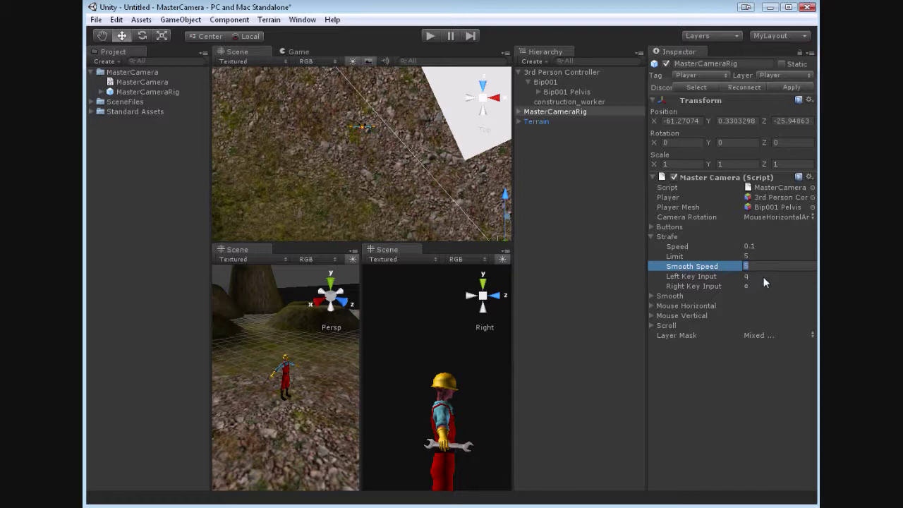
text(1)
click(431, 36)
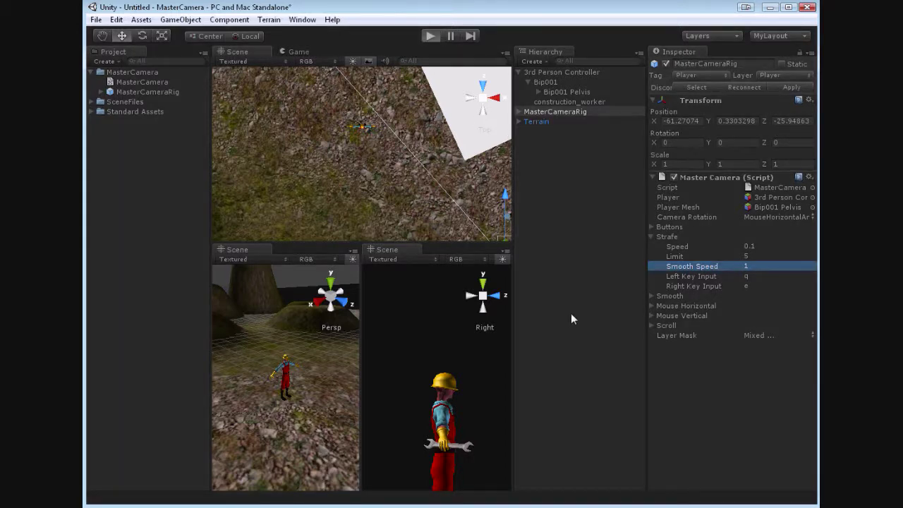
key(w)
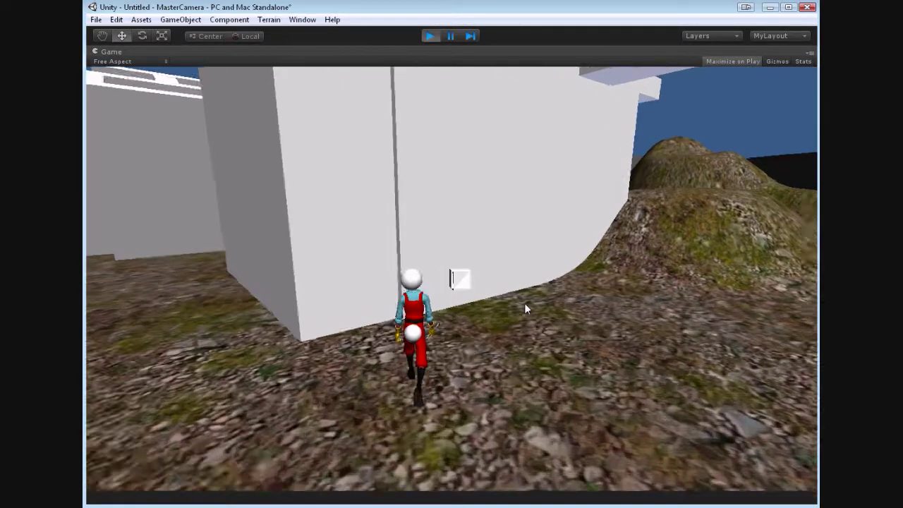
key(a)
key(w)
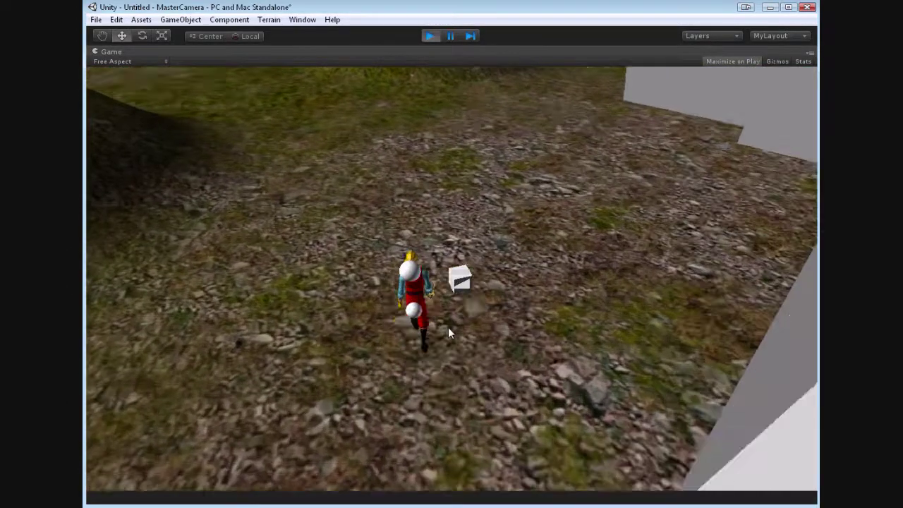
key(d)
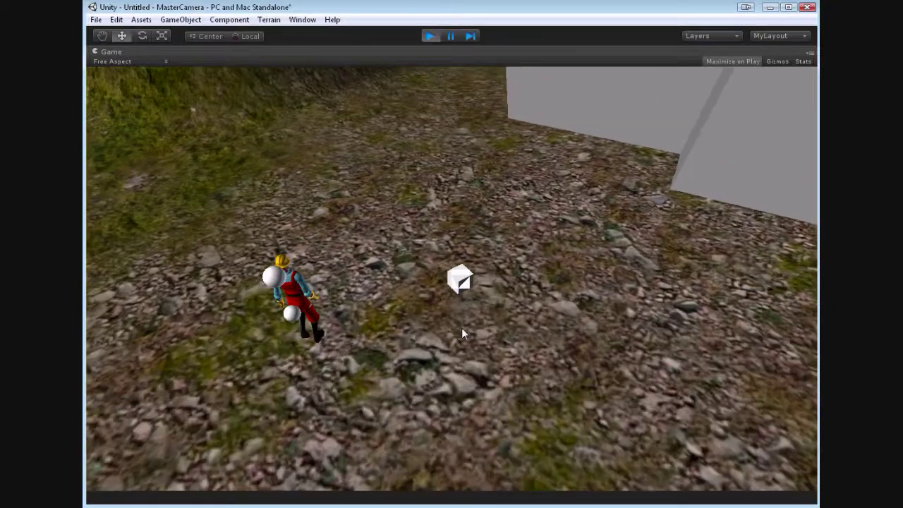
key(a)
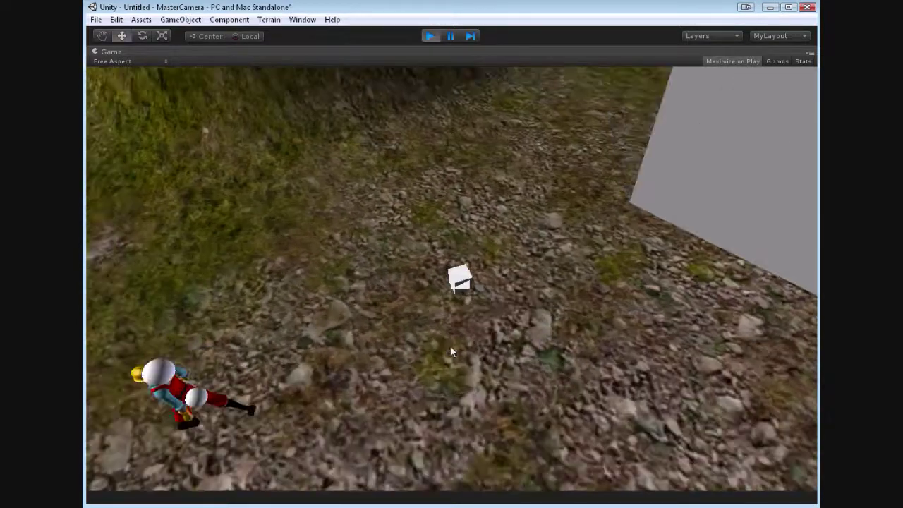
key(a)
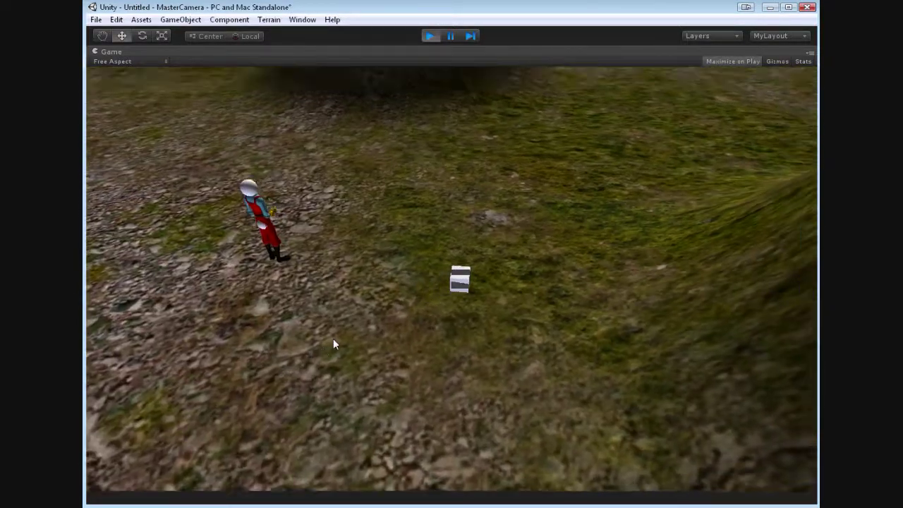
click(430, 36)
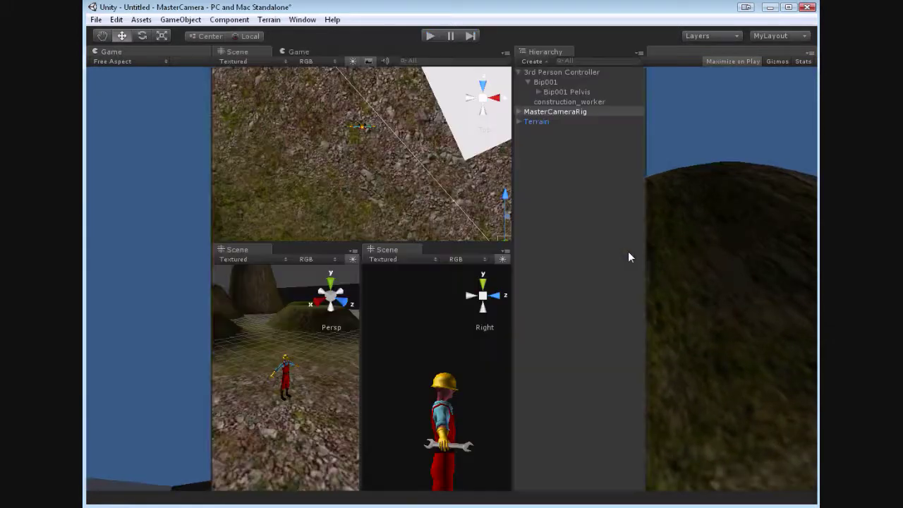
Set the strafe Smooth Speed to 15 and play-test running and strafing the camera.
click(692, 266)
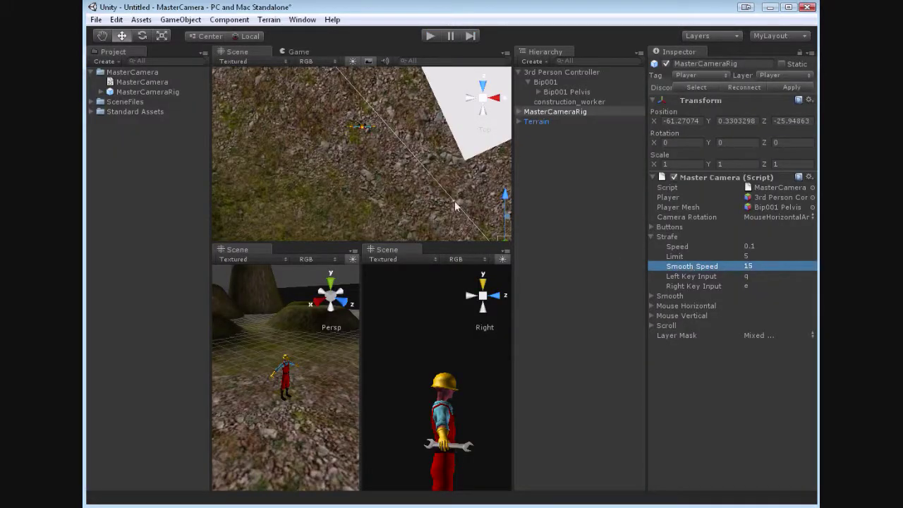
click(432, 36)
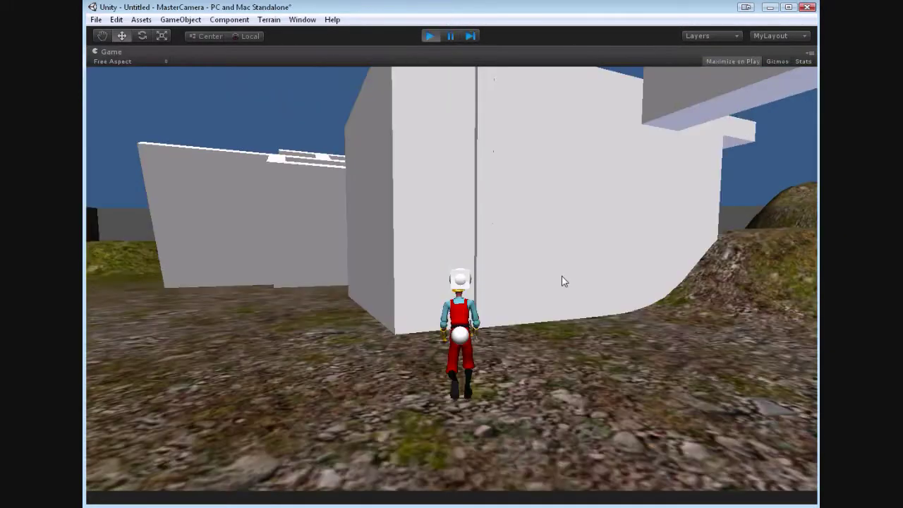
key(w)
key(e)
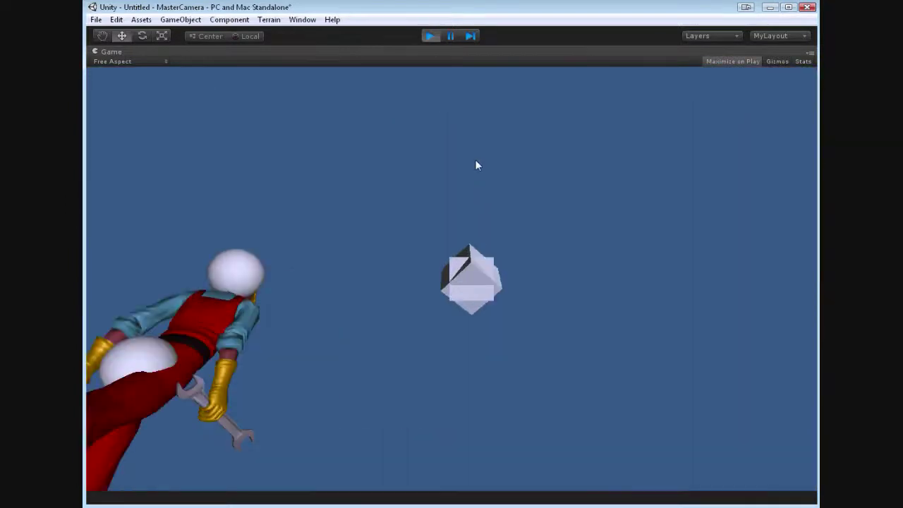
key(ctrl+p)
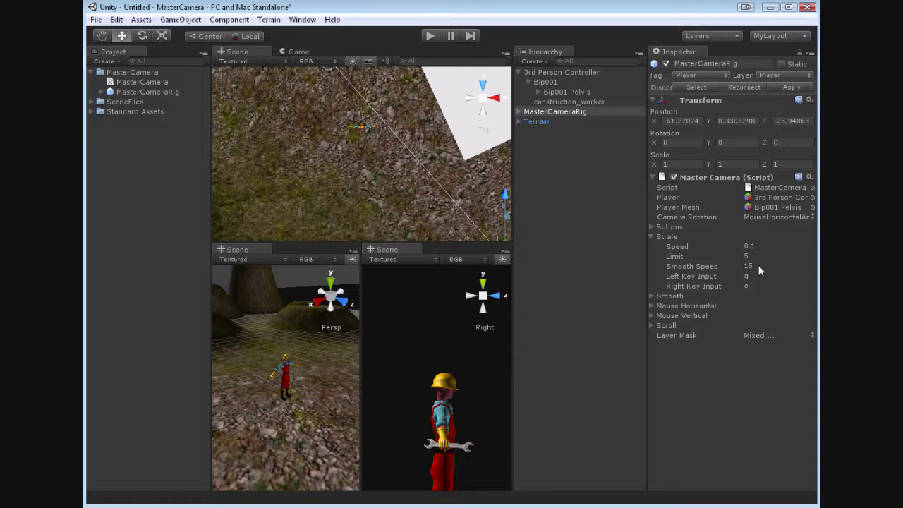
Set the strafe Smooth Speed to 5 and the Right Key Input to q.
click(758, 265)
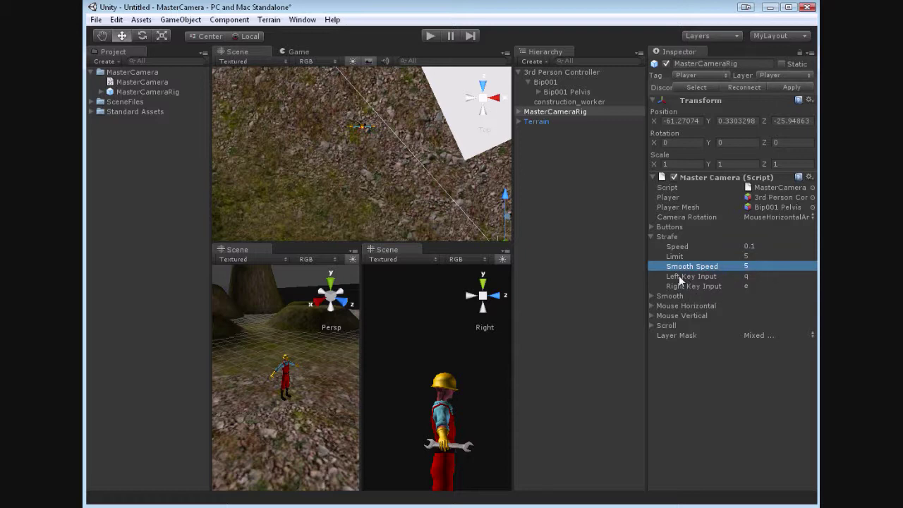
click(746, 276)
click(749, 286)
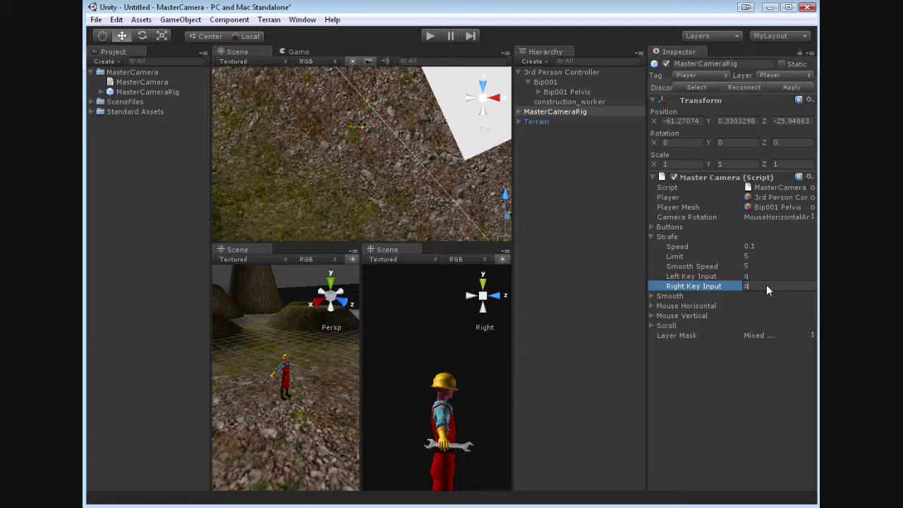
Play-test the camera strafe with the same key assigned to left and right.
click(774, 267)
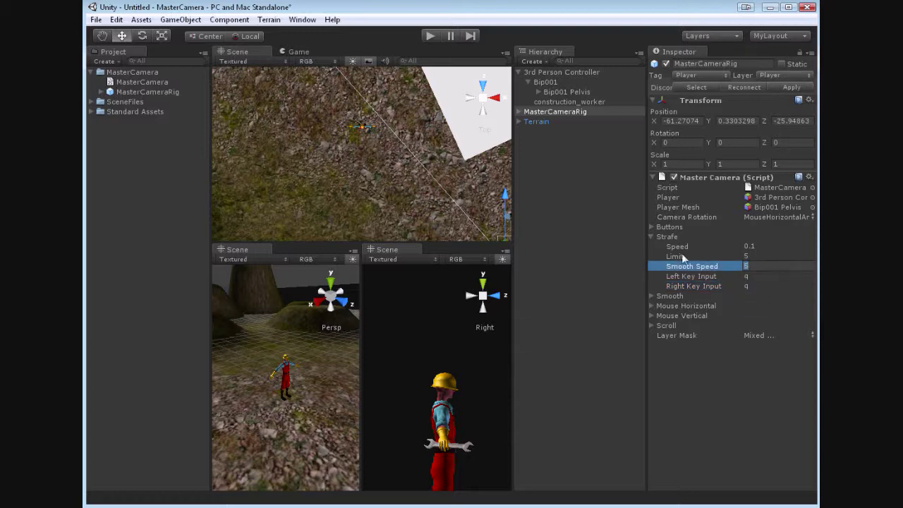
click(430, 36)
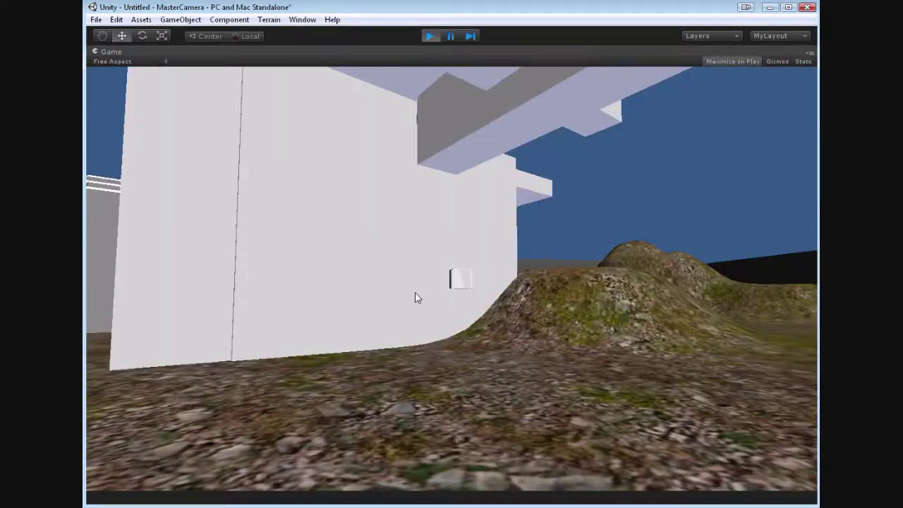
key(ctrl+p)
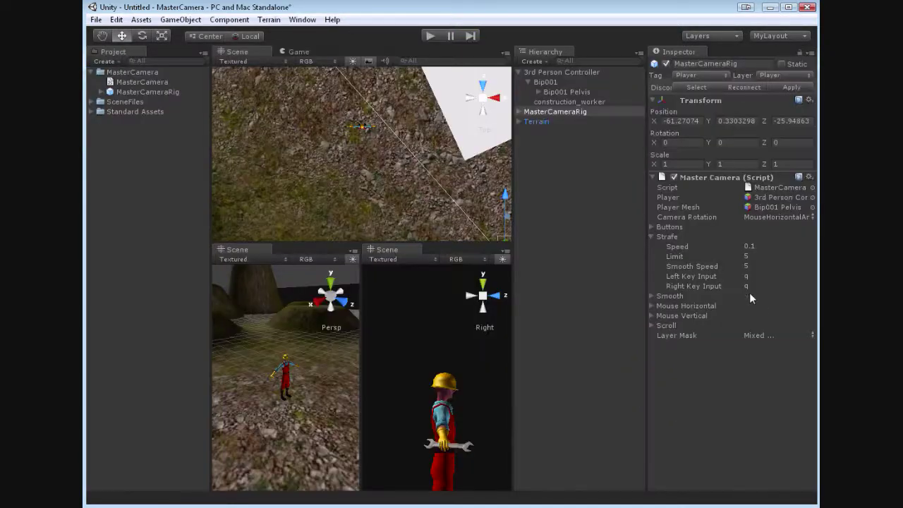
Set the strafe Limit to 1 and play-test running and turning the character with the camera shifted sideways.
text(1)
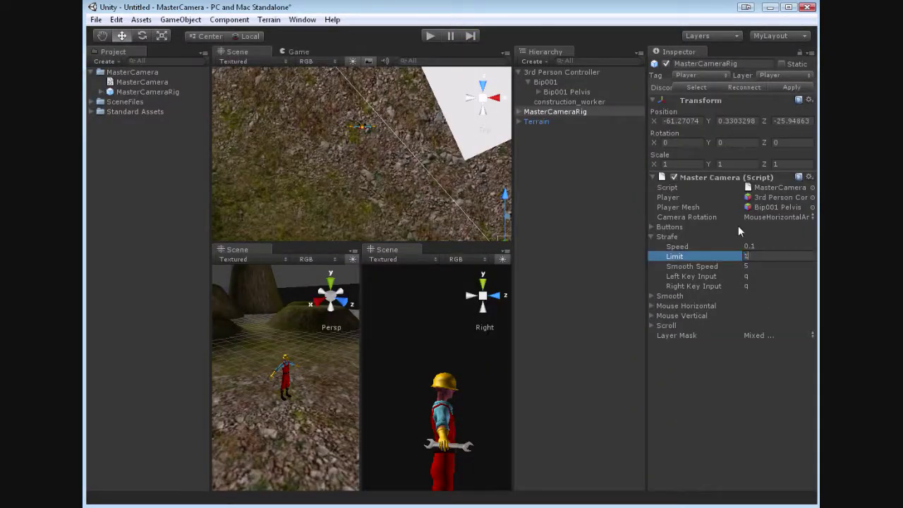
key(Return)
click(436, 35)
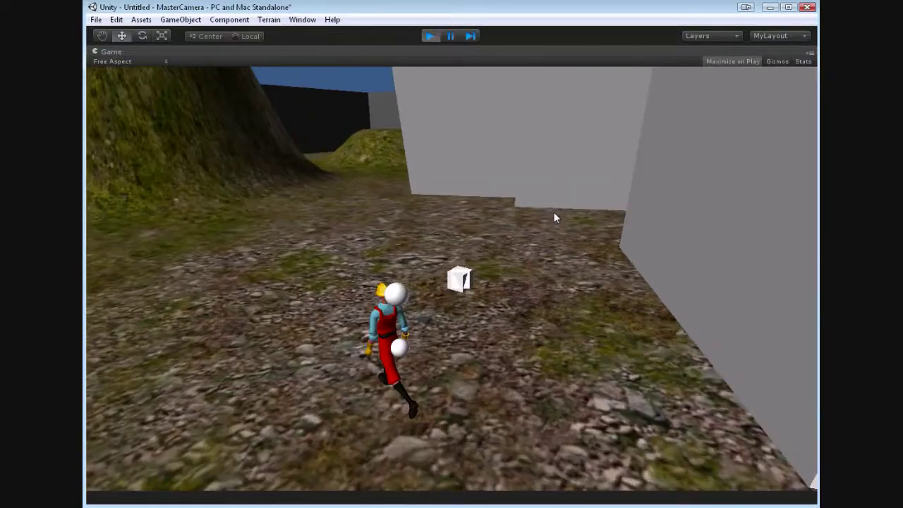
key(w)
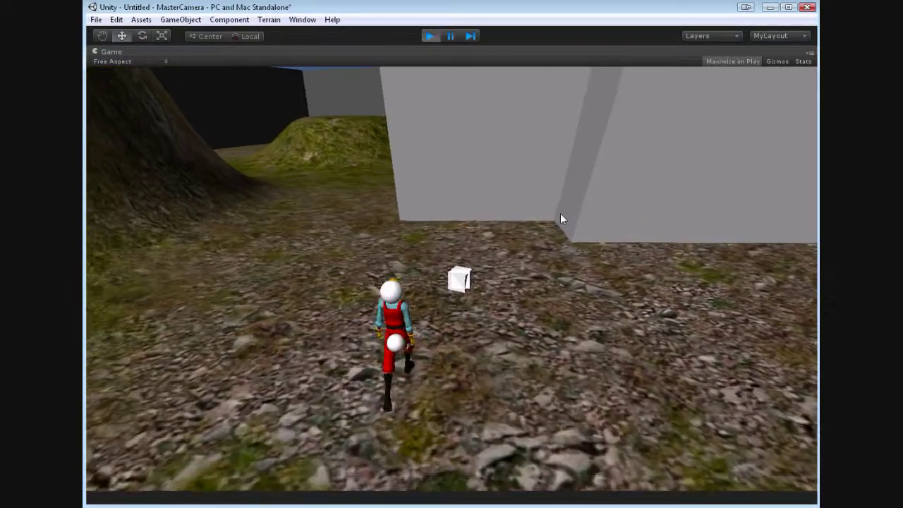
key(a)
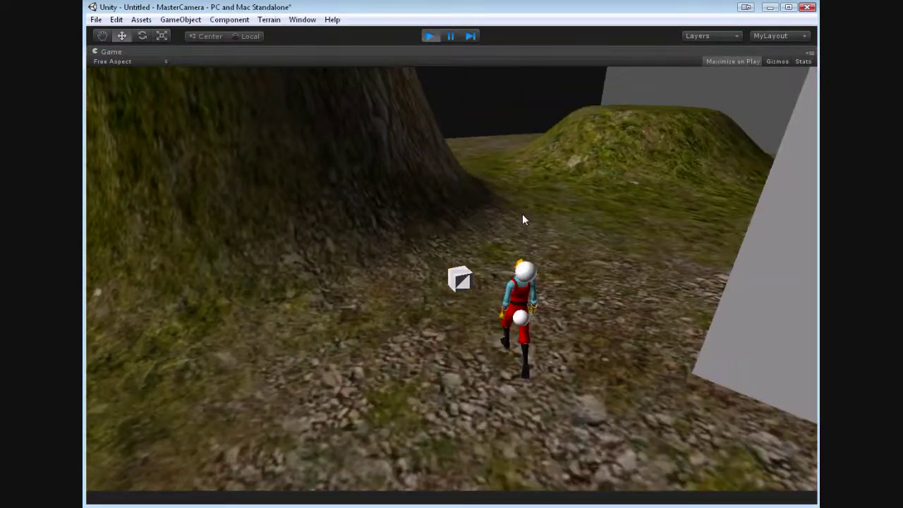
right_drag(522, 214, 574, 210)
key(a)
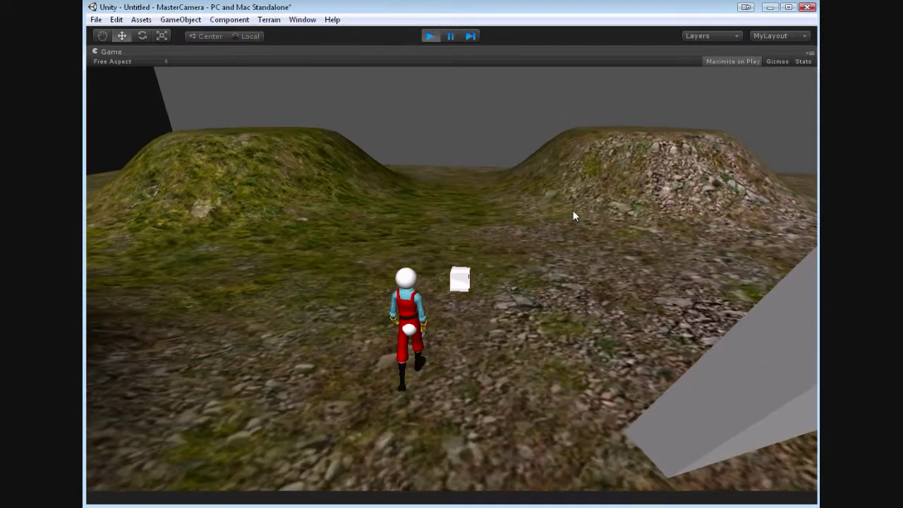
key(d)
key(a)
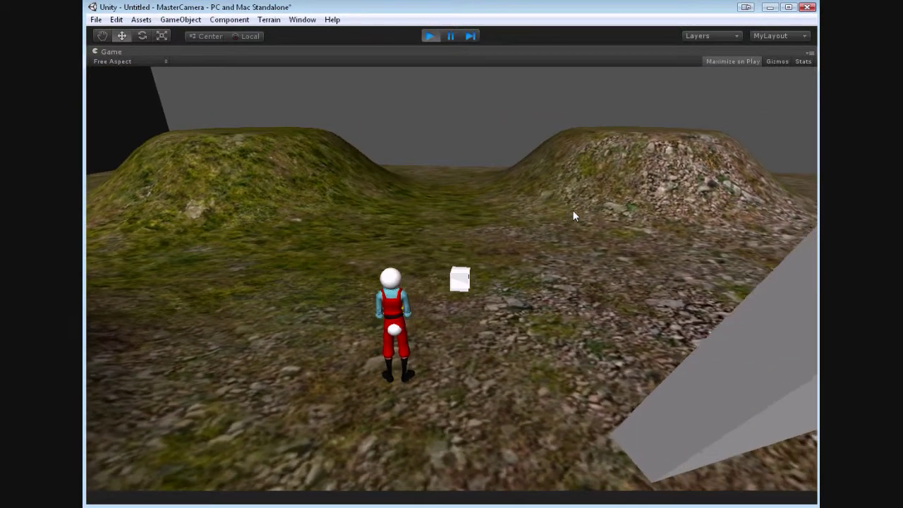
key(d)
Play-test running the character up to the grey wall while rotating the camera around it.
key(Tab)
key(w)
right_drag(573, 210, 644, 206)
key(a)
key(d)
key(w)
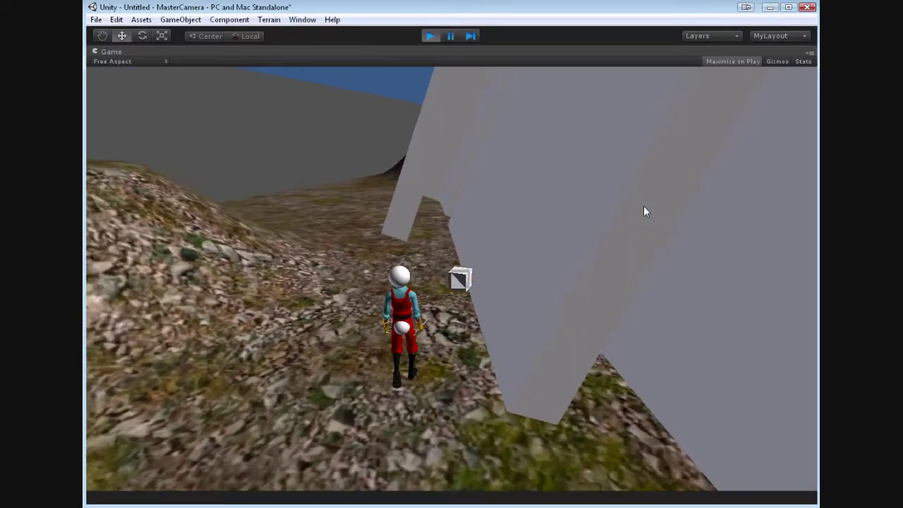
key(d)
key(a)
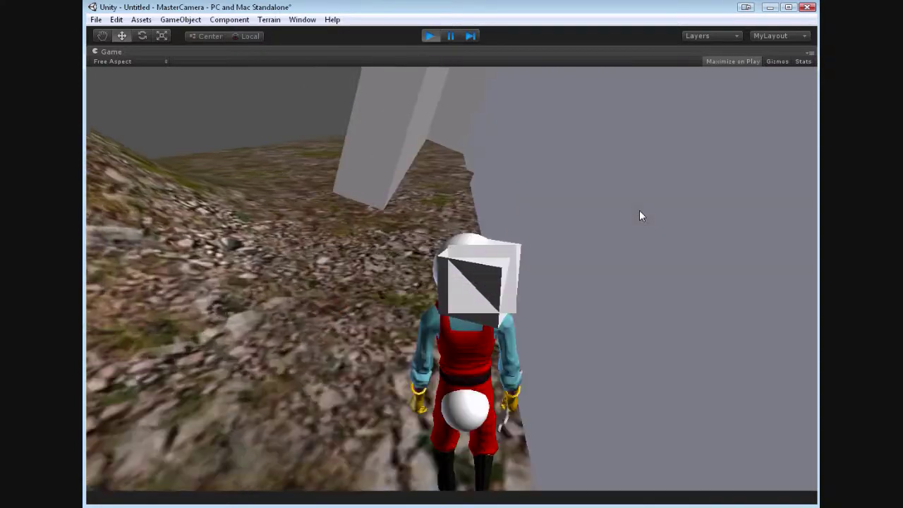
key(a)
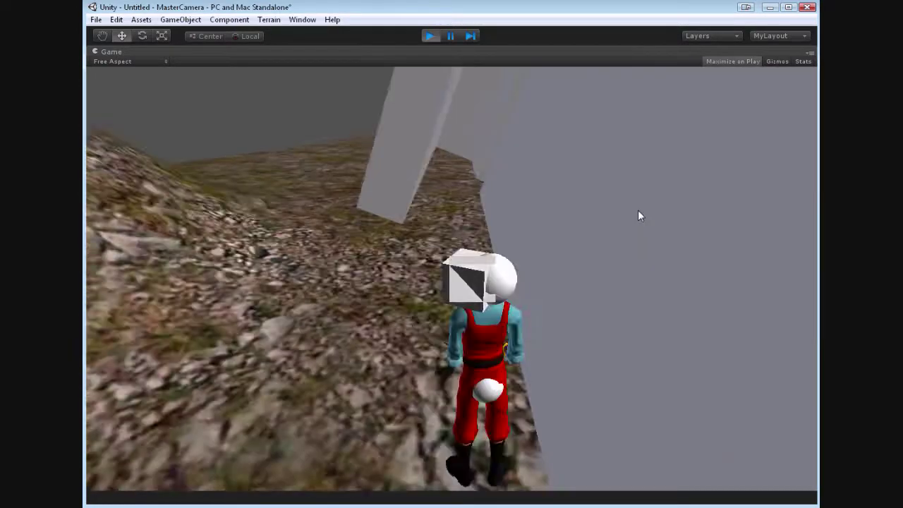
Play-test strafing the camera and moving the character right beside the wall, and end the play-test.
key(d)
key(a)
key(d)
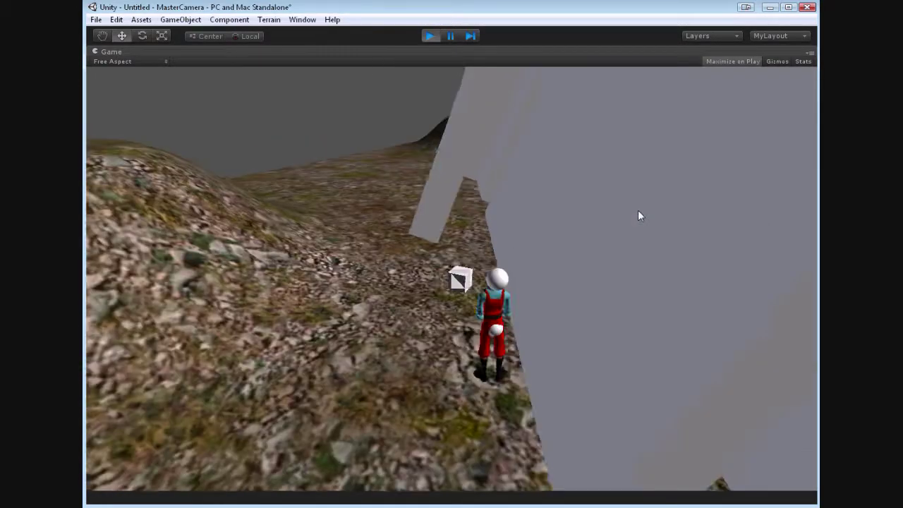
key(a)
key(q)
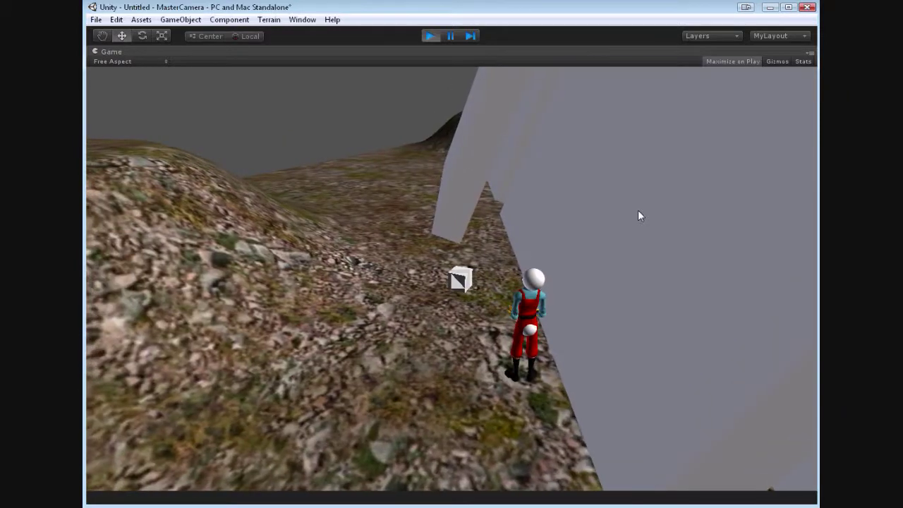
mouse_move(638, 210)
right_down()
mouse_move(623, 211)
mouse_move(633, 210)
right_up()
key(w)
key(d)
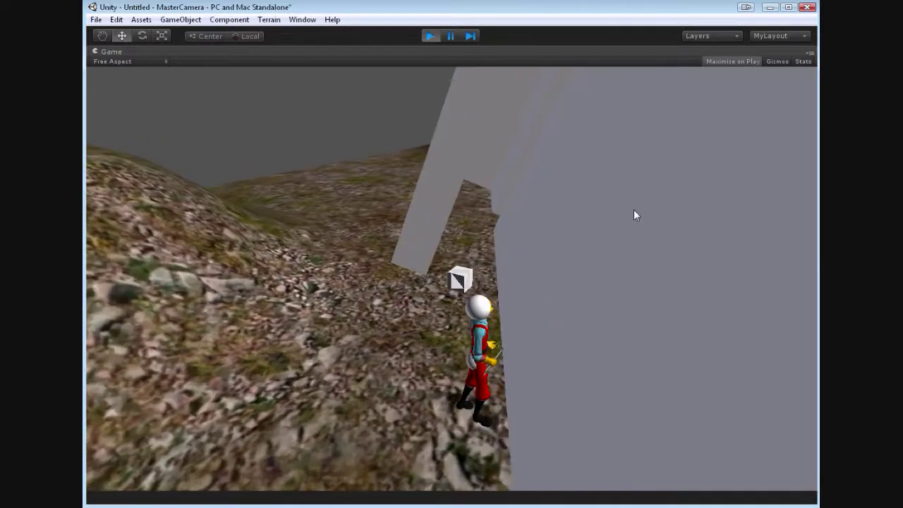
key(w)
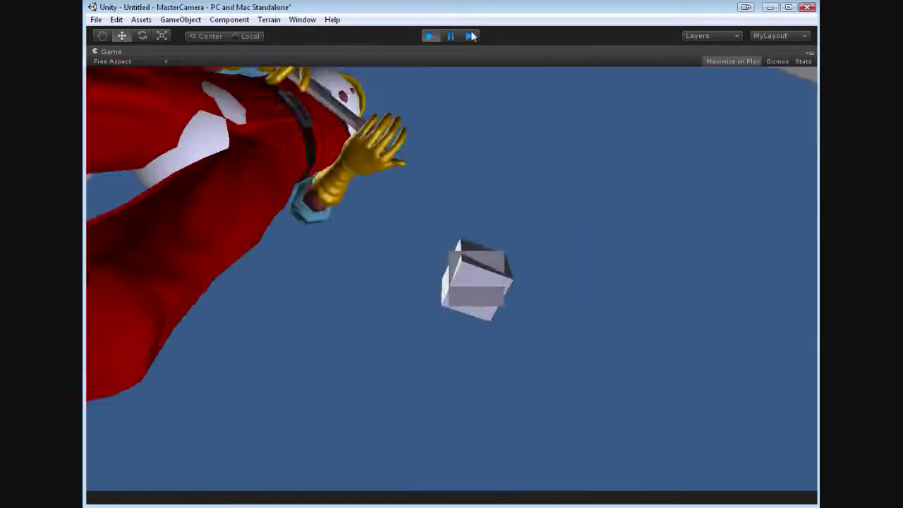
click(426, 31)
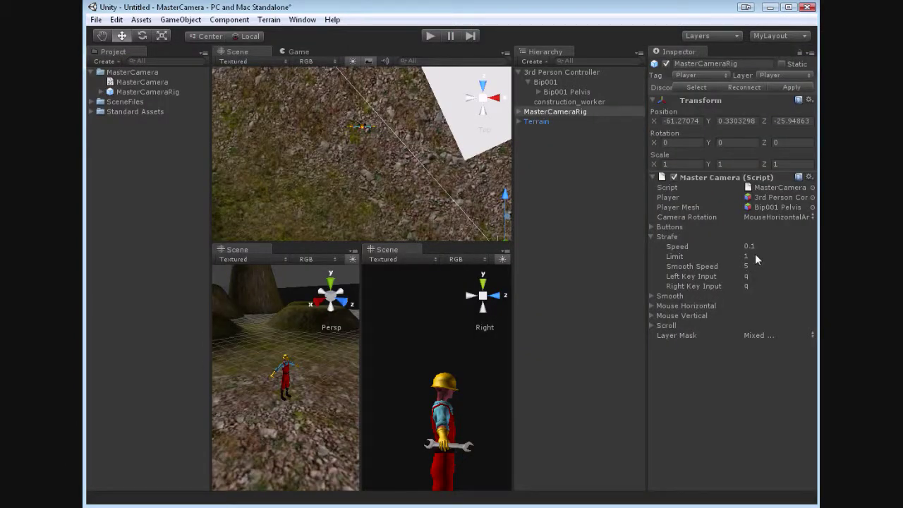
Set the strafe Right Key Input to e and play-test the camera while moving the character along the wall.
click(753, 285)
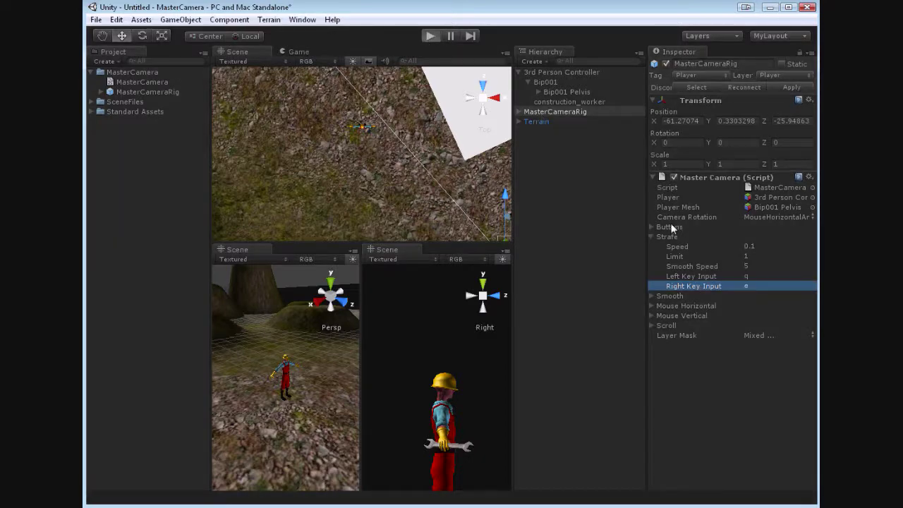
key(ctrl+p)
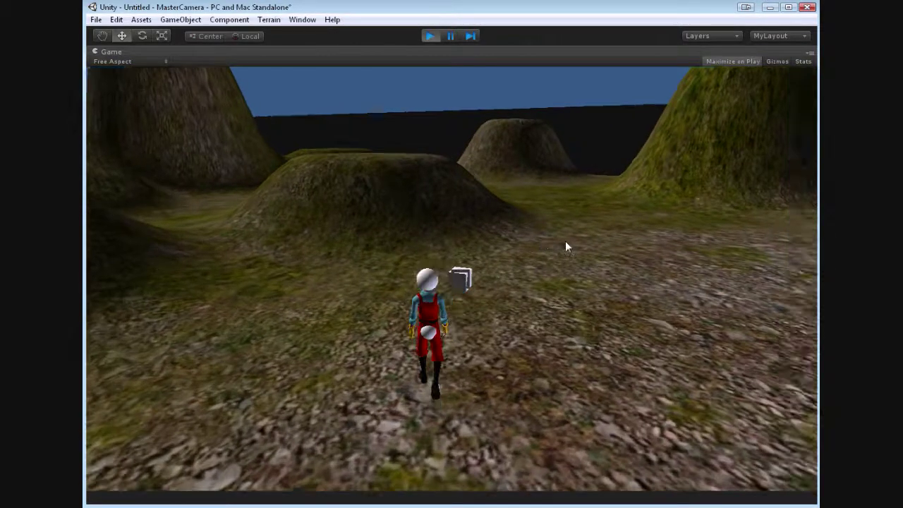
key(w)
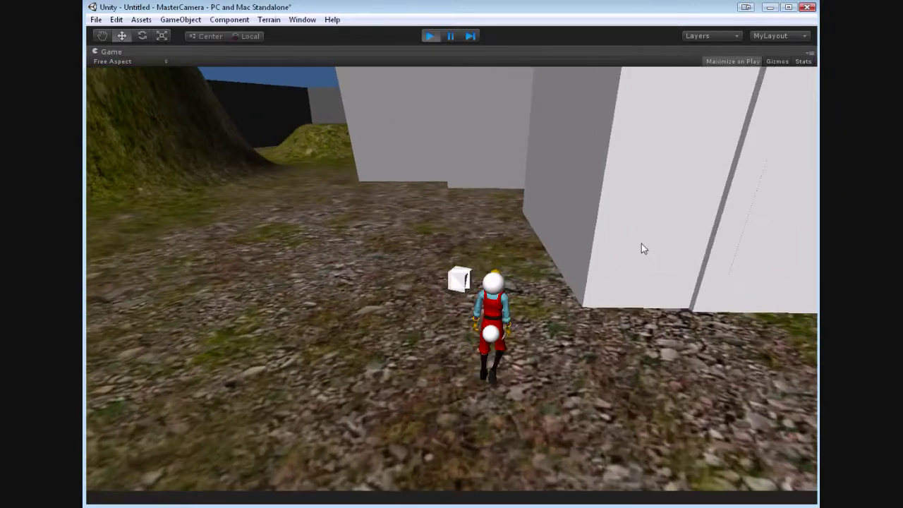
key(d)
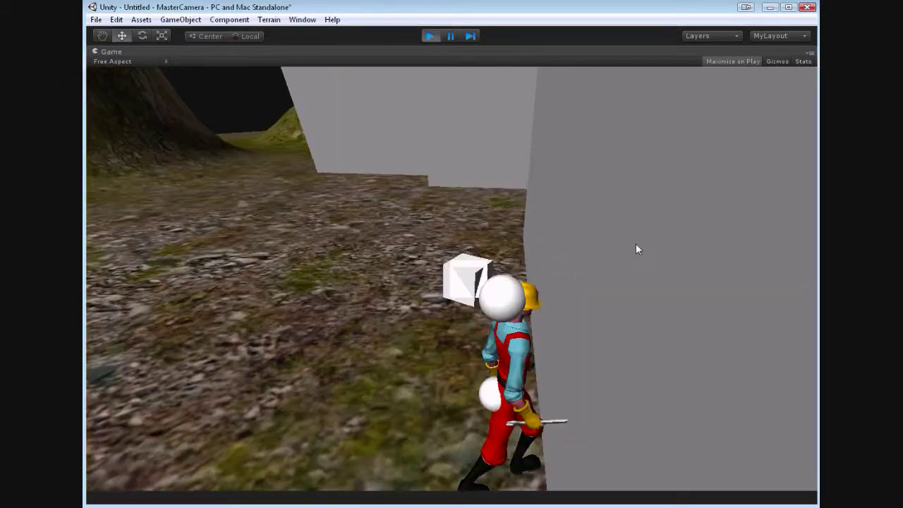
right_drag(636, 244, 679, 254)
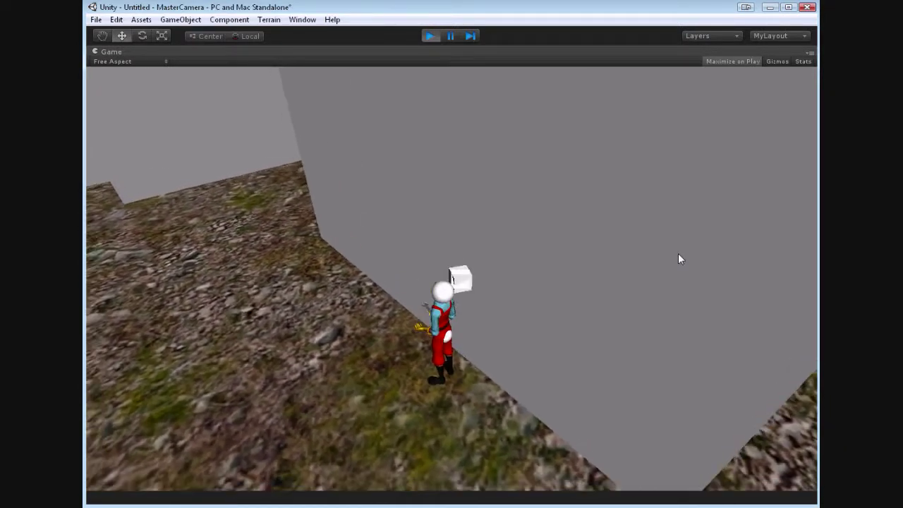
right_drag(678, 254, 650, 255)
key(w)
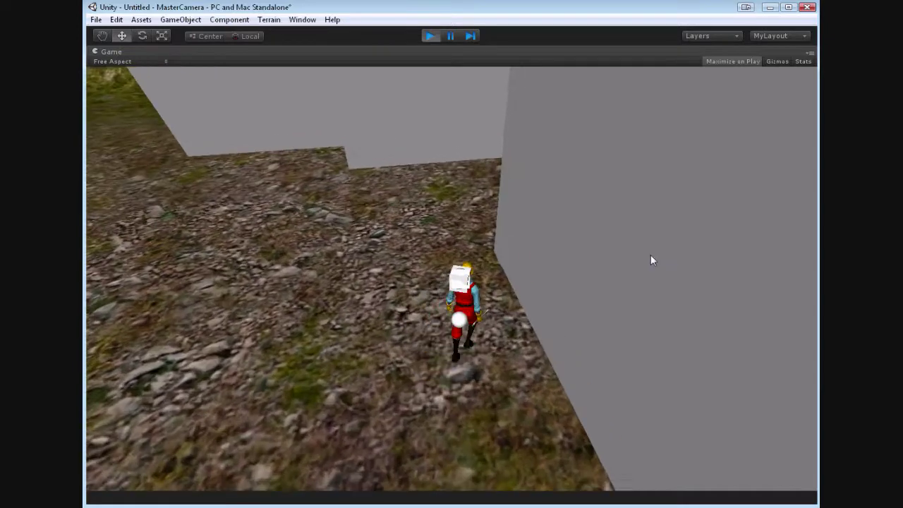
key(d)
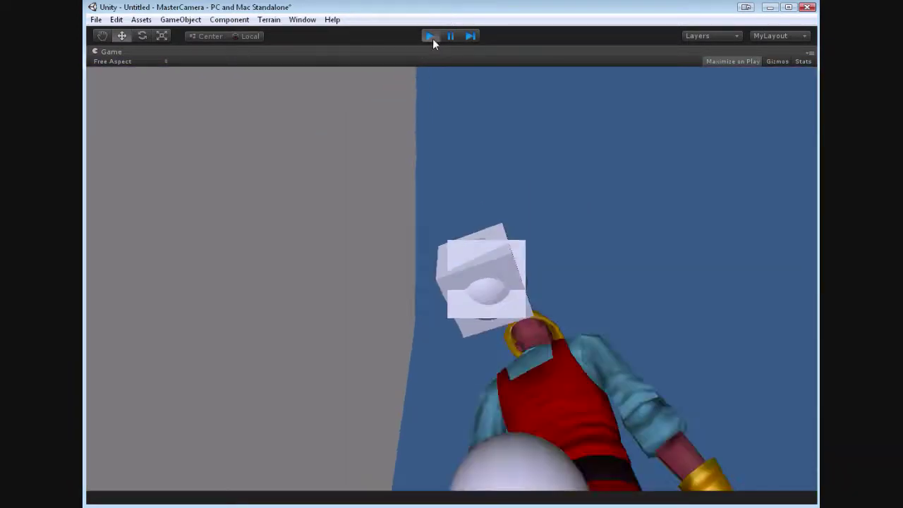
click(430, 36)
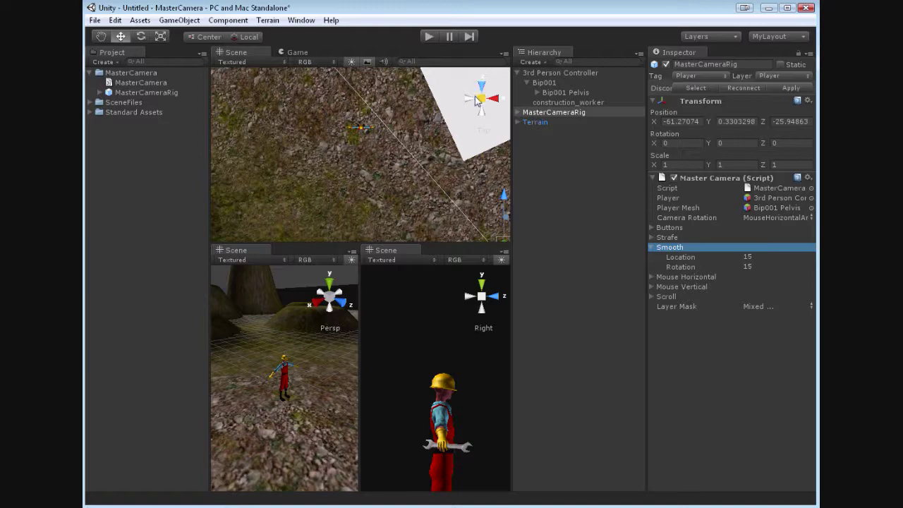
Play-test running the character in several directions with Smooth Location and Rotation both at 15.
key(w)
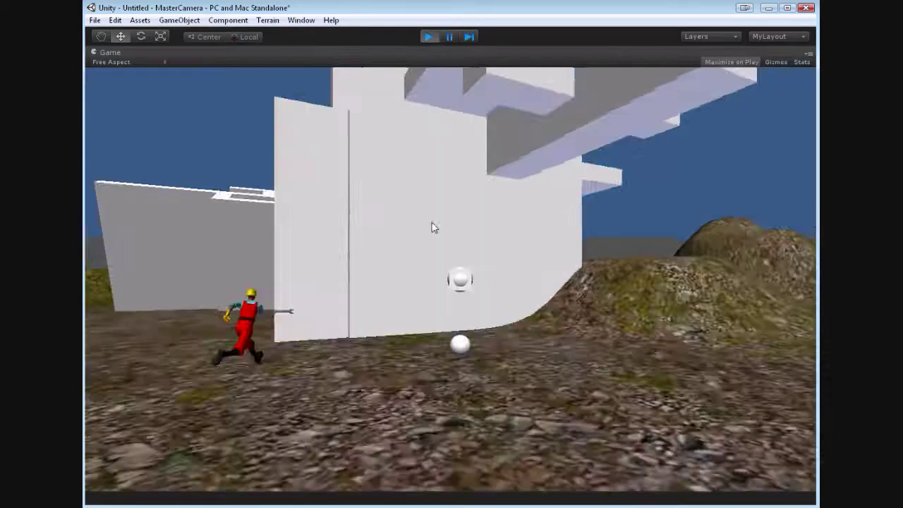
key(d)
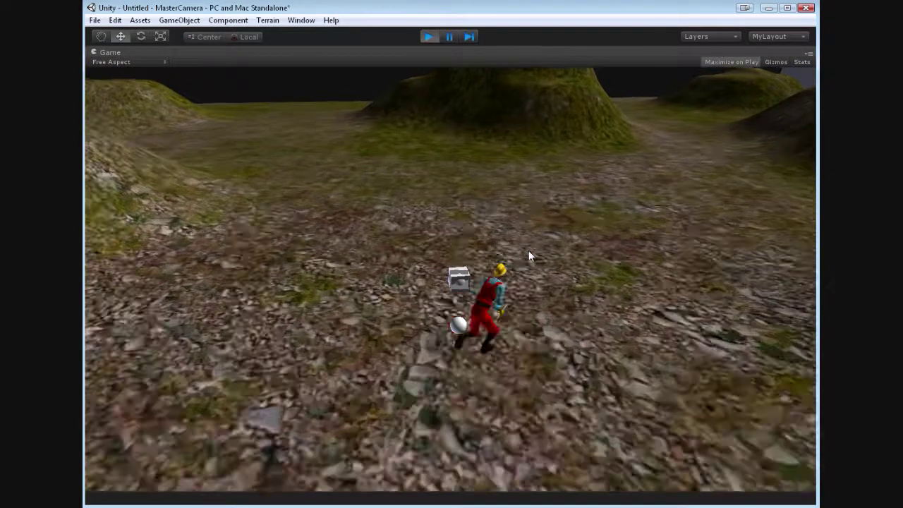
key(a)
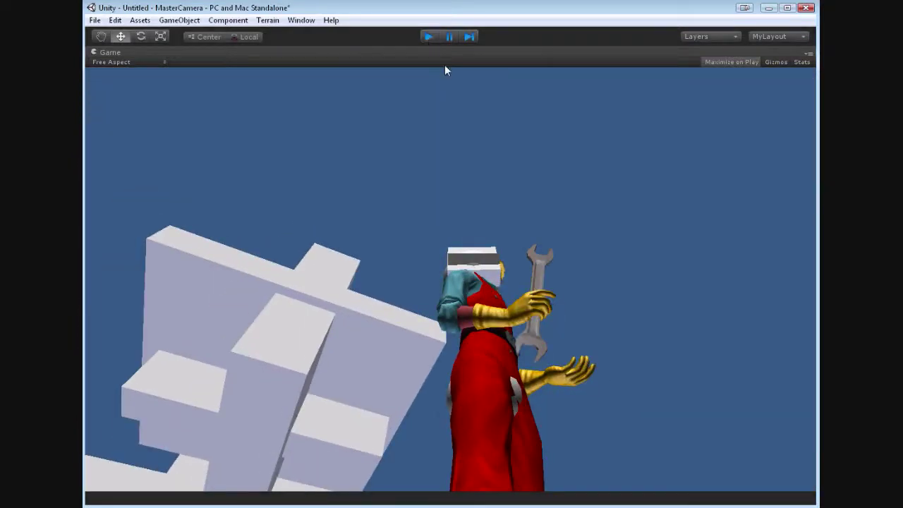
click(428, 36)
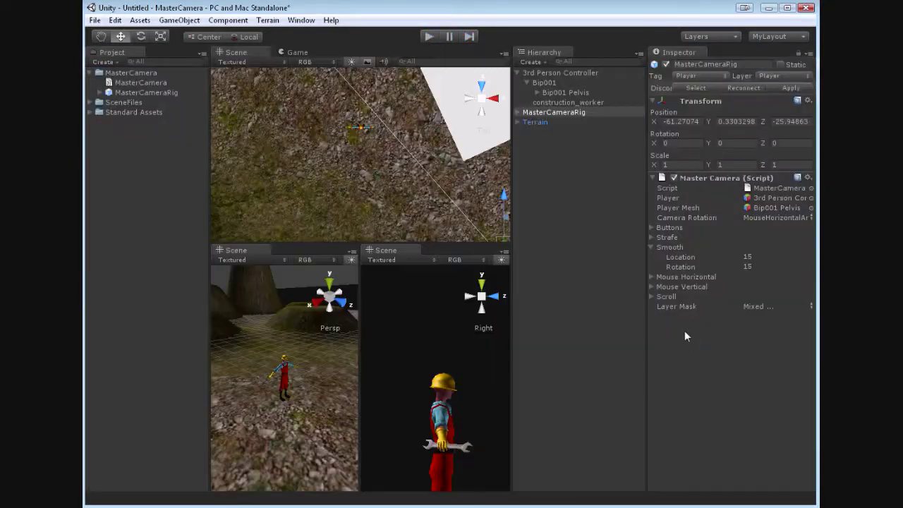
Set the Smooth Location to 1 and play-test how the camera follows the running character.
text(1)
key(Return)
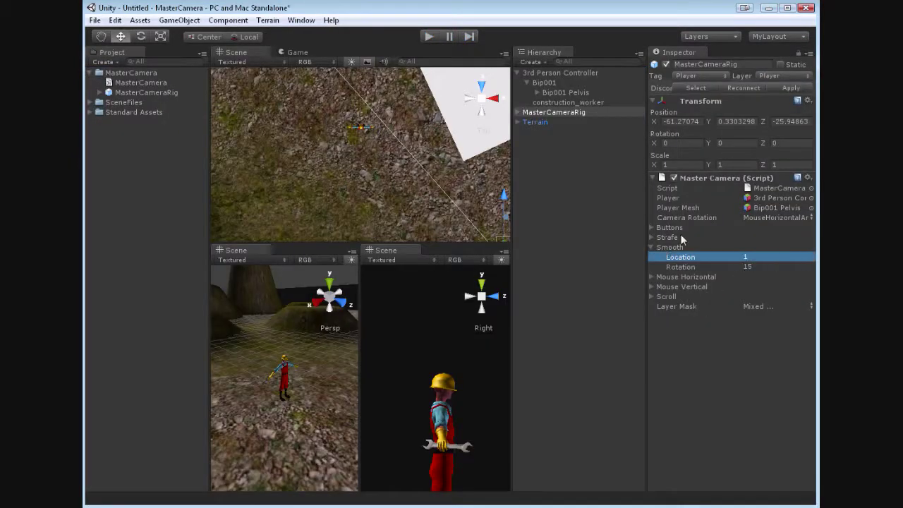
click(429, 36)
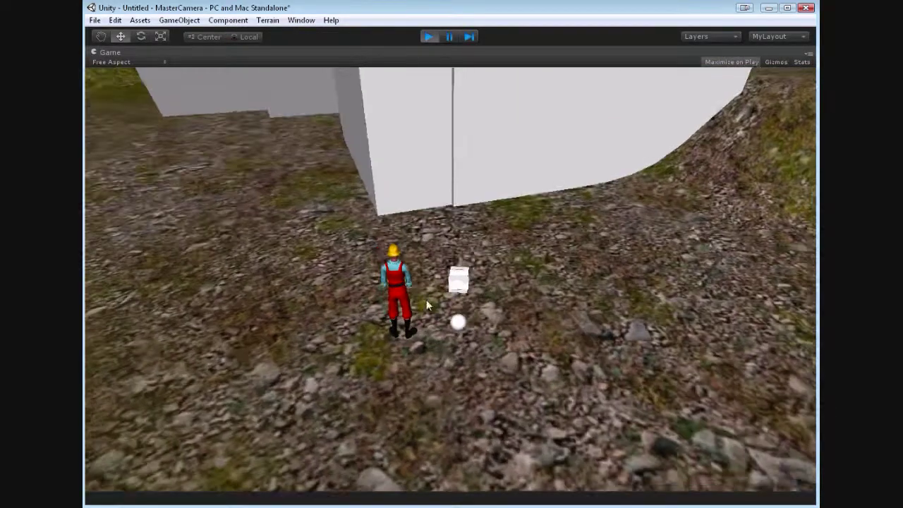
key(d)
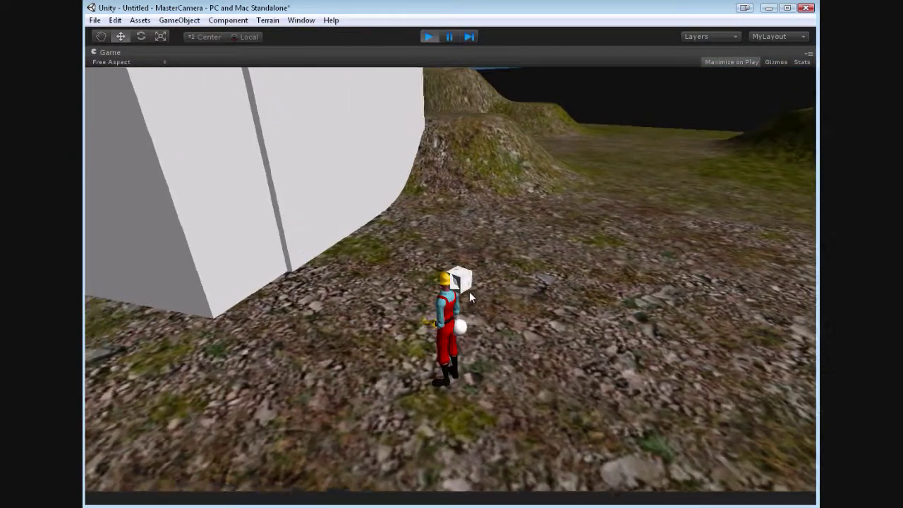
key(w)
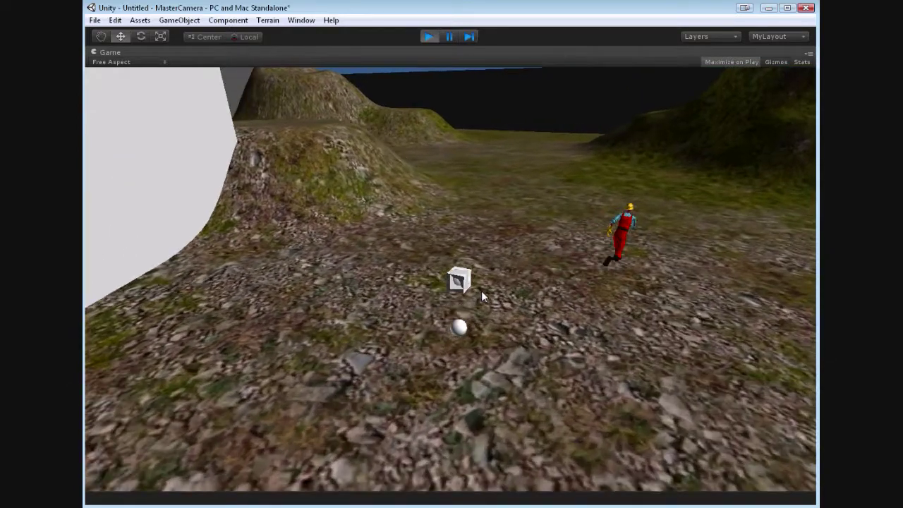
key(a)
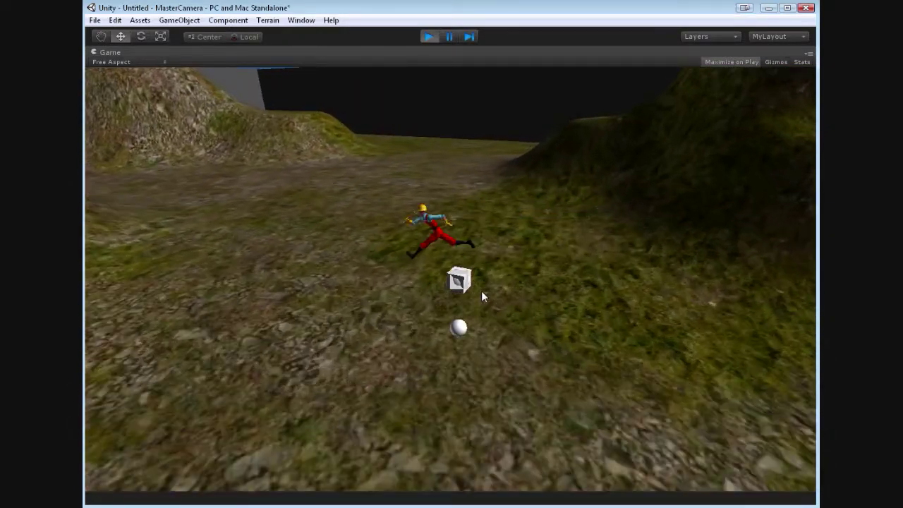
Play-test changing the character's direction repeatedly to check the camera's follow delay, and end the play-test.
key(s)
key(d)
key(w)
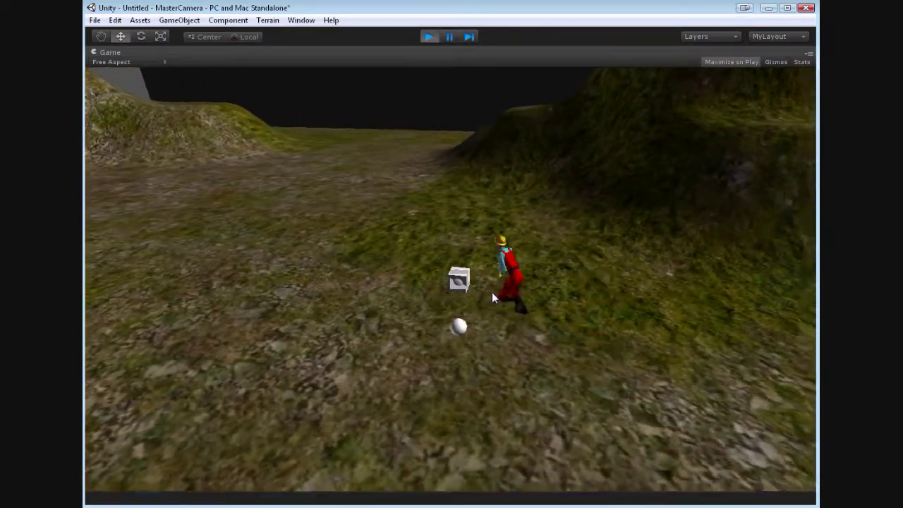
key(a)
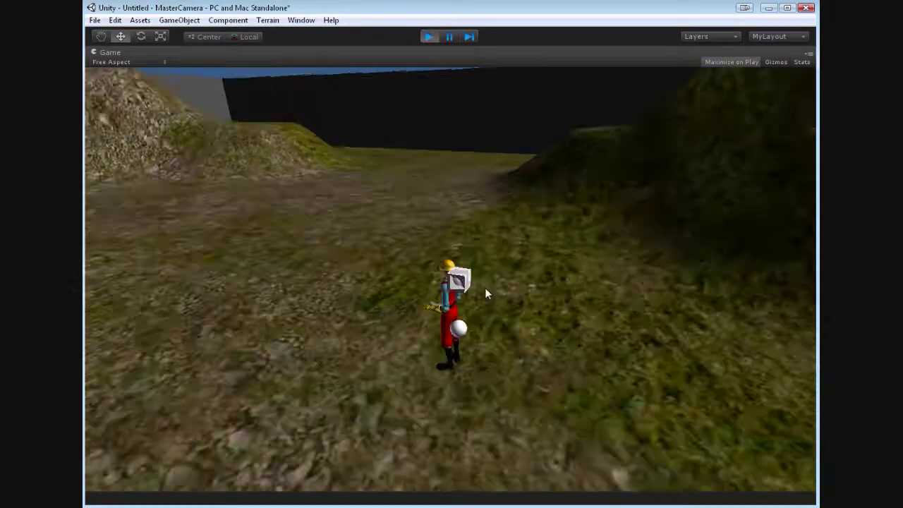
key(w)
key(d)
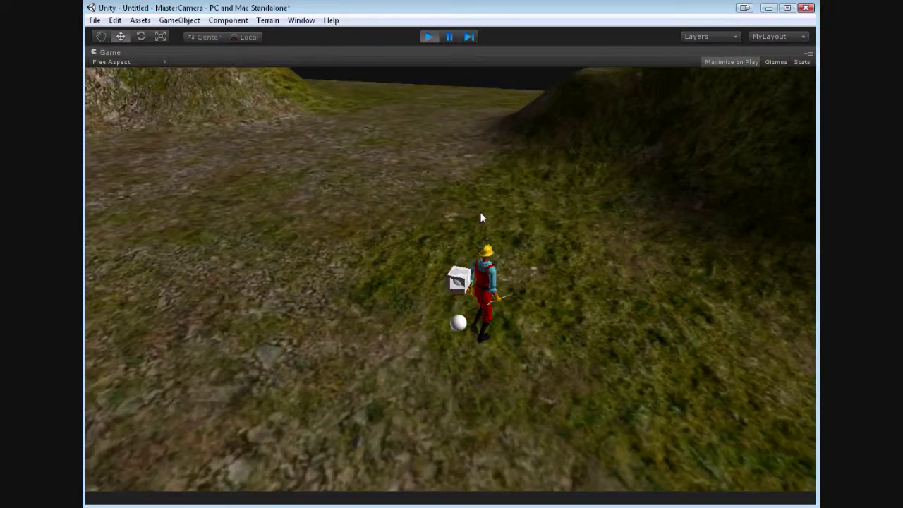
key(a)
click(430, 38)
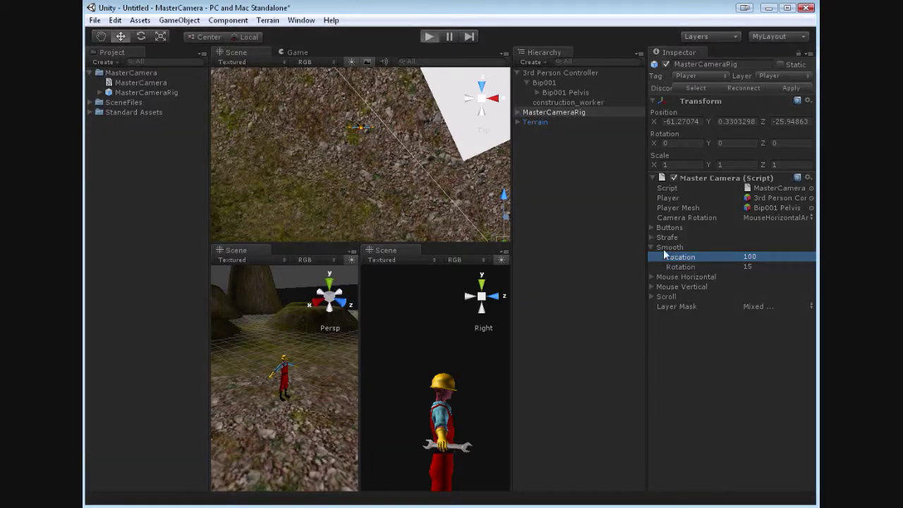
Play-test running the character and orbiting the camera with Smooth Location at 100, and end the play-test.
key(ctrl+p)
key(w)
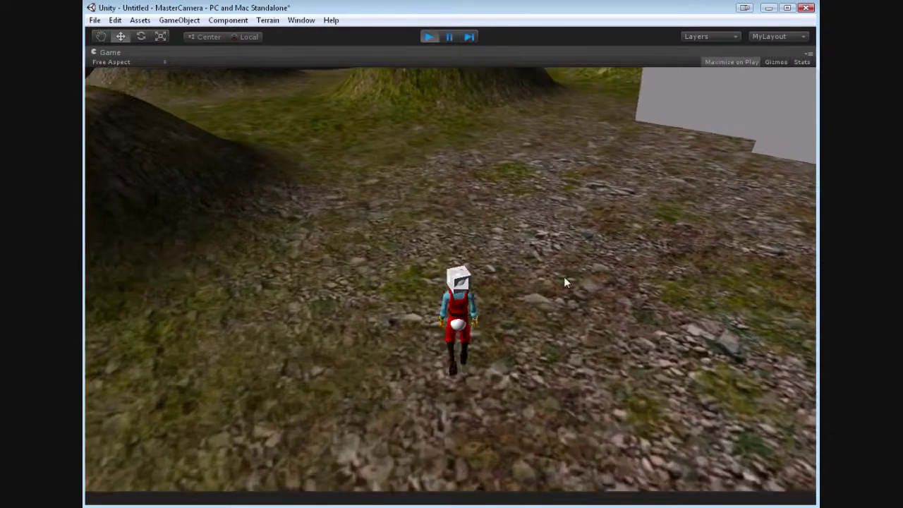
right_drag(564, 277, 402, 270)
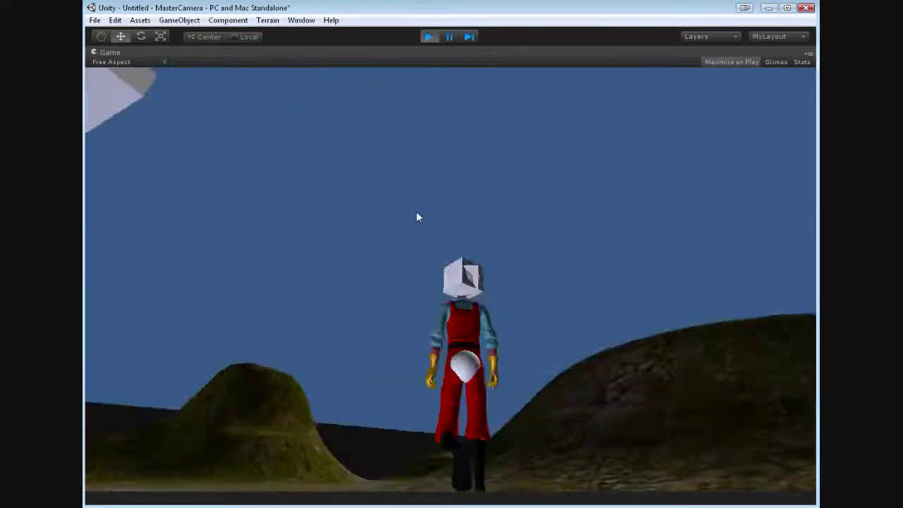
key(ctrl+p)
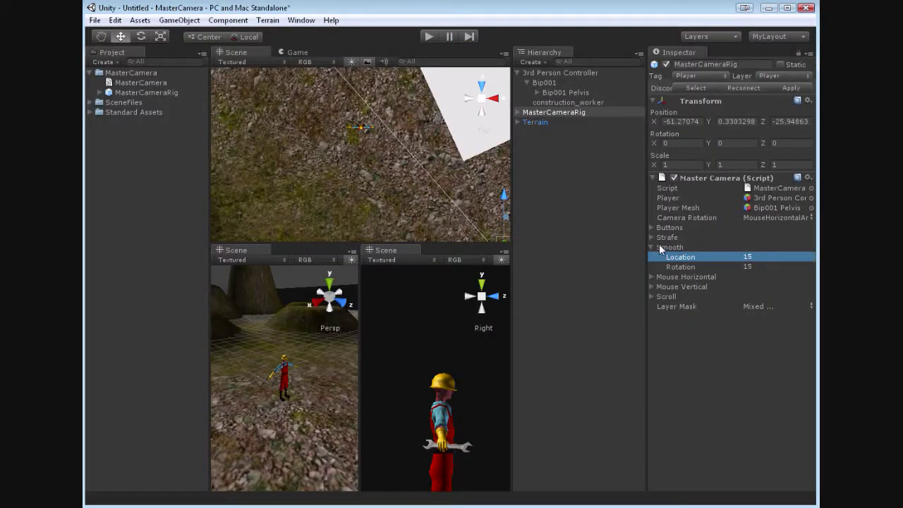
Set the Camera Rotation to Follow and play-test turning the character both ways with Smooth Rotation at 15.
click(798, 217)
click(776, 222)
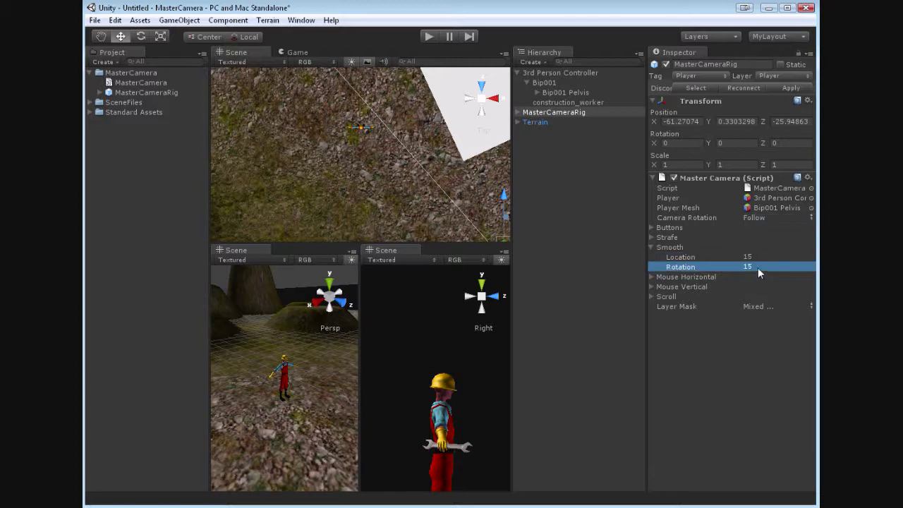
click(431, 37)
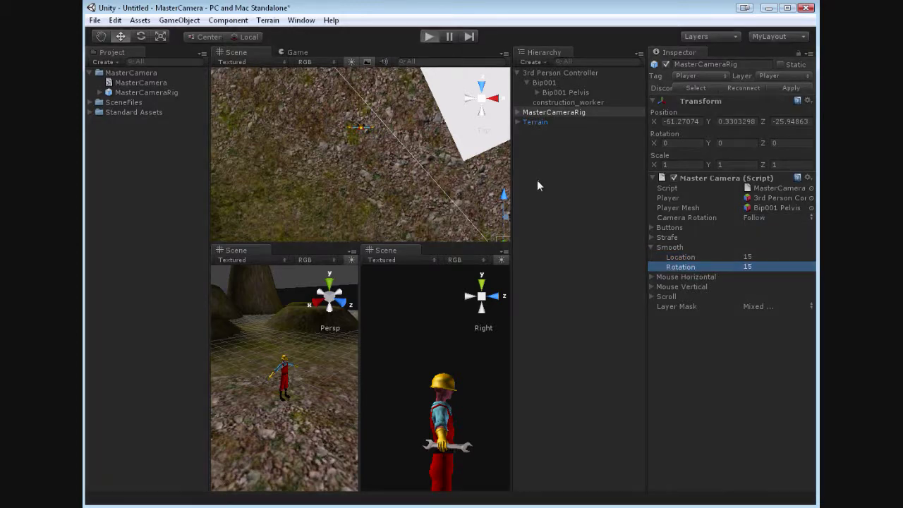
key(a)
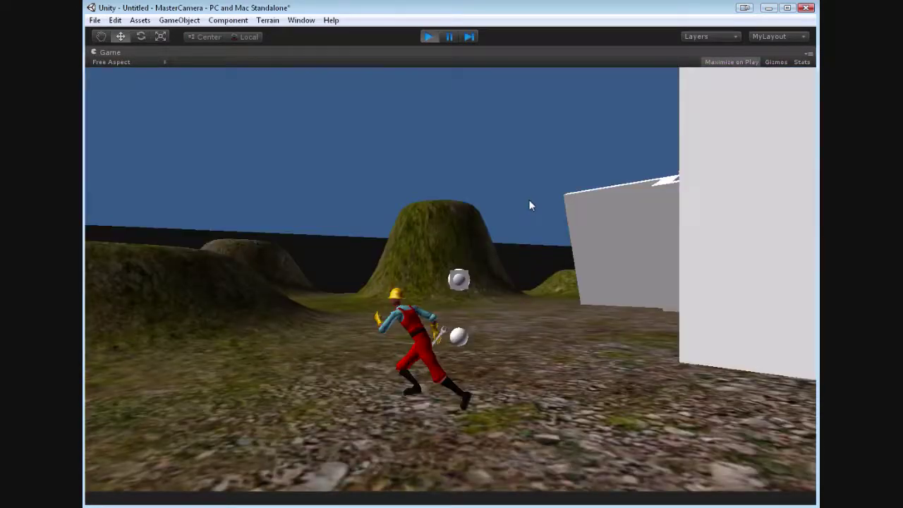
key(d)
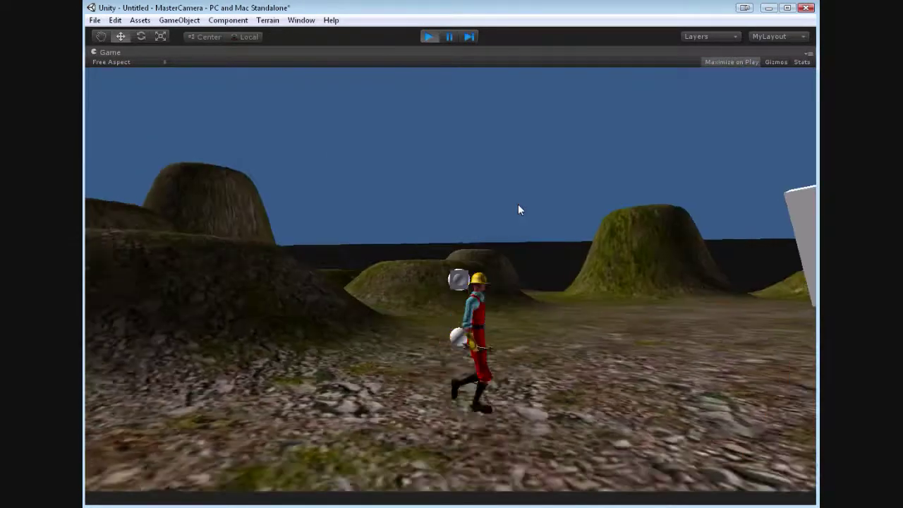
key(a)
click(431, 36)
click(429, 37)
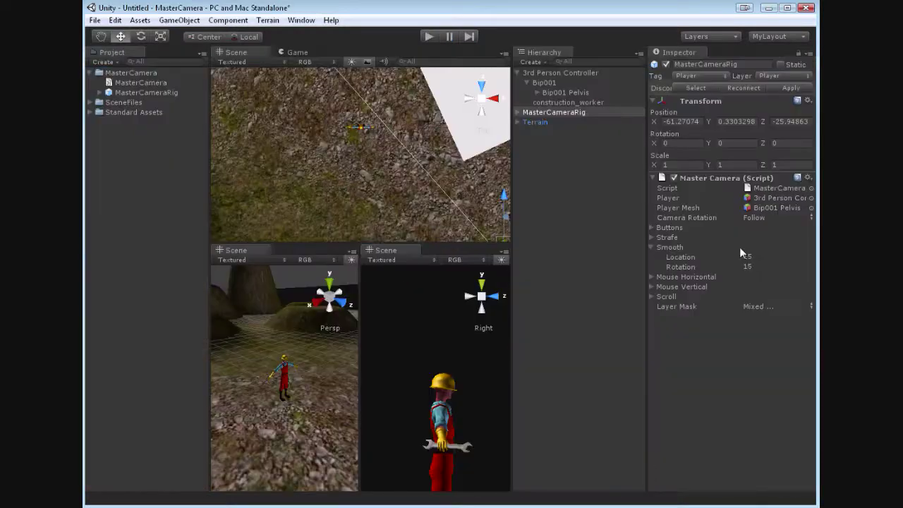
Set the Smooth Rotation to 1 and play-test how the camera rotates behind the turning character.
click(757, 266)
text(1)
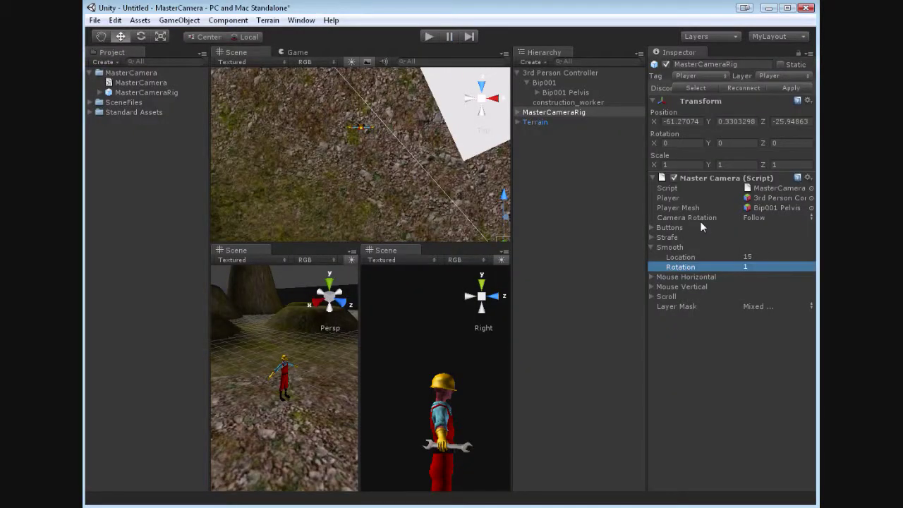
click(429, 37)
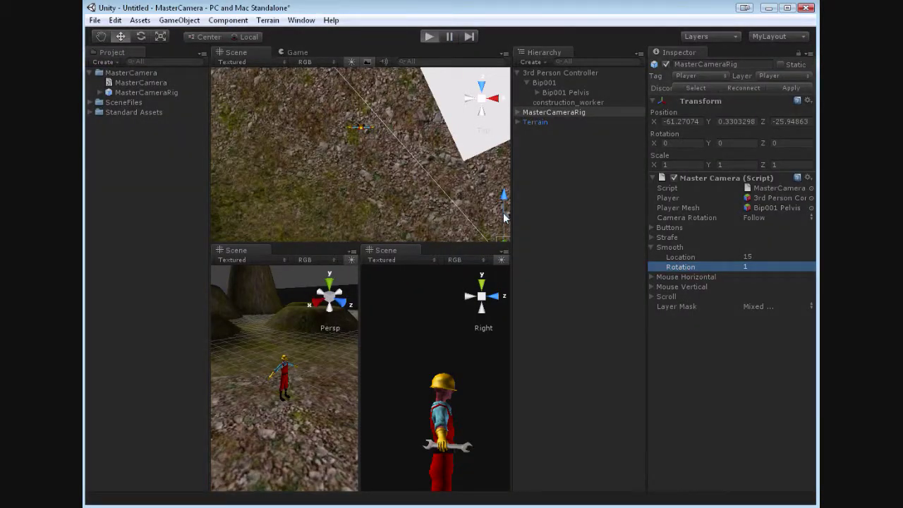
key(a)
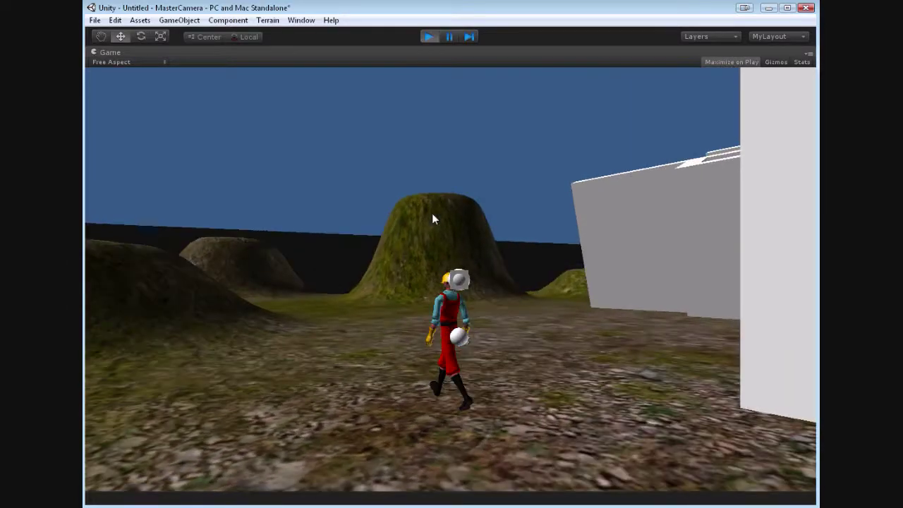
key(d)
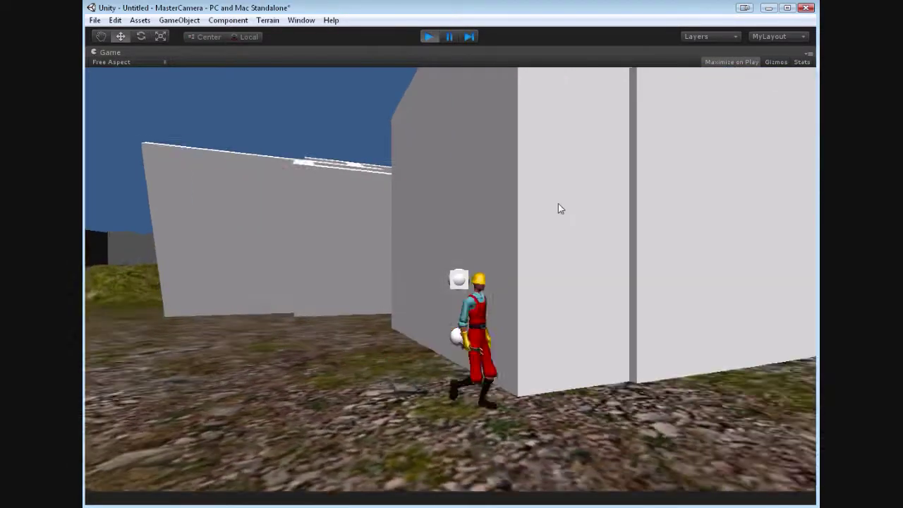
key(ctrl+p)
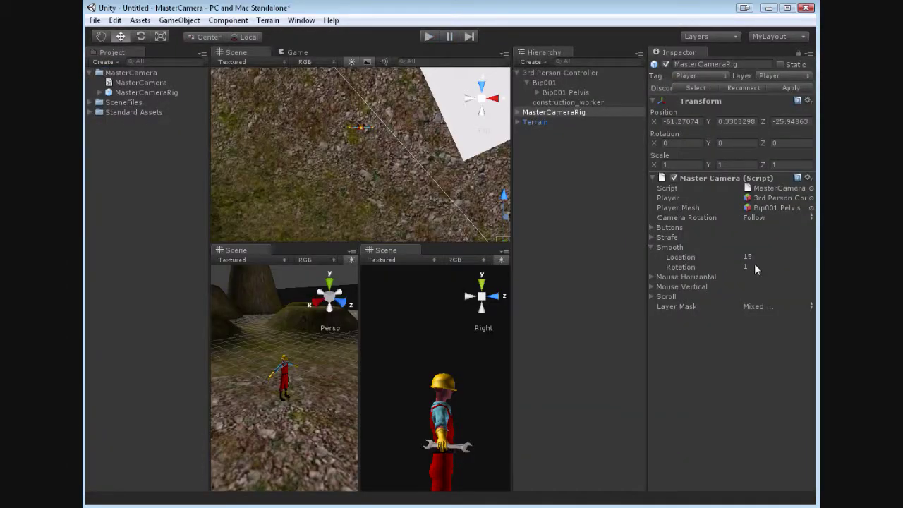
Play-test turning the character right and left with the Smooth Rotation set to 5, and end the play-test.
click(428, 38)
key(d)
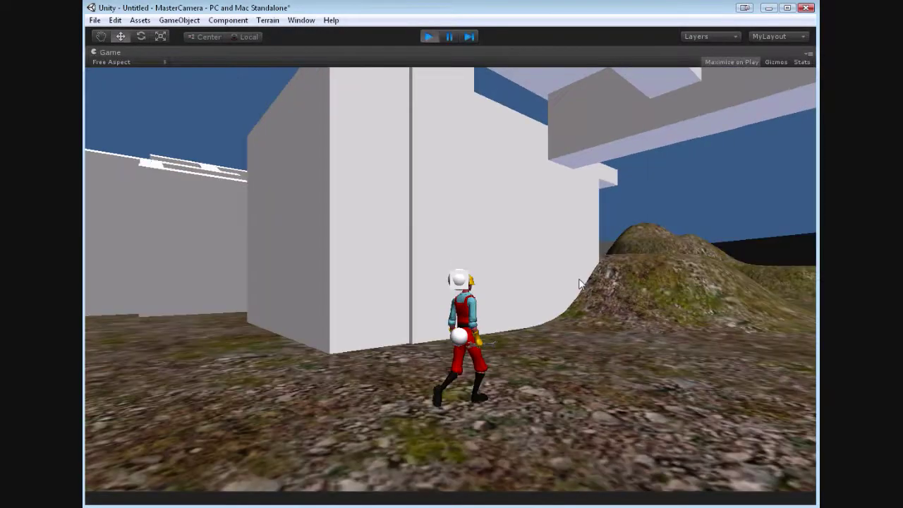
key(a)
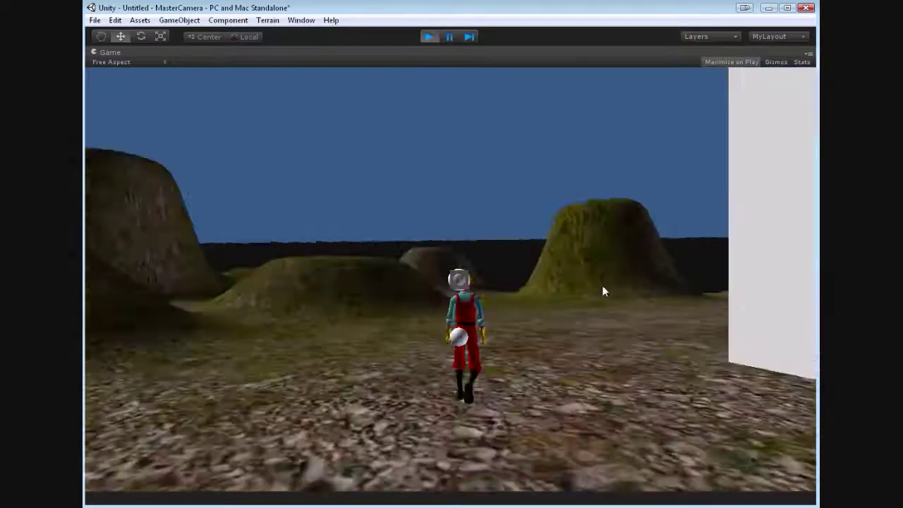
key(d)
click(430, 38)
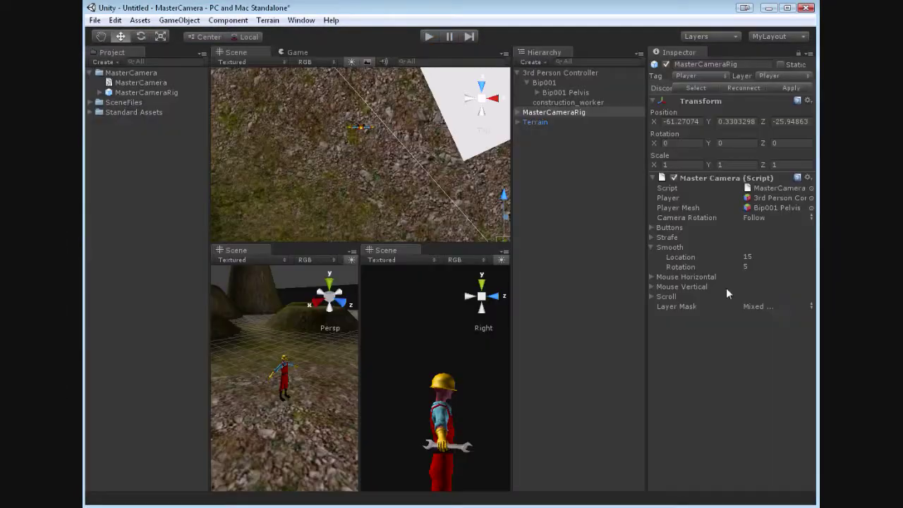
Expand the Mouse Horizontal settings, set the Camera Rotation to the second MouseHorizontal option, and play-test the mouse-controlled camera.
click(652, 258)
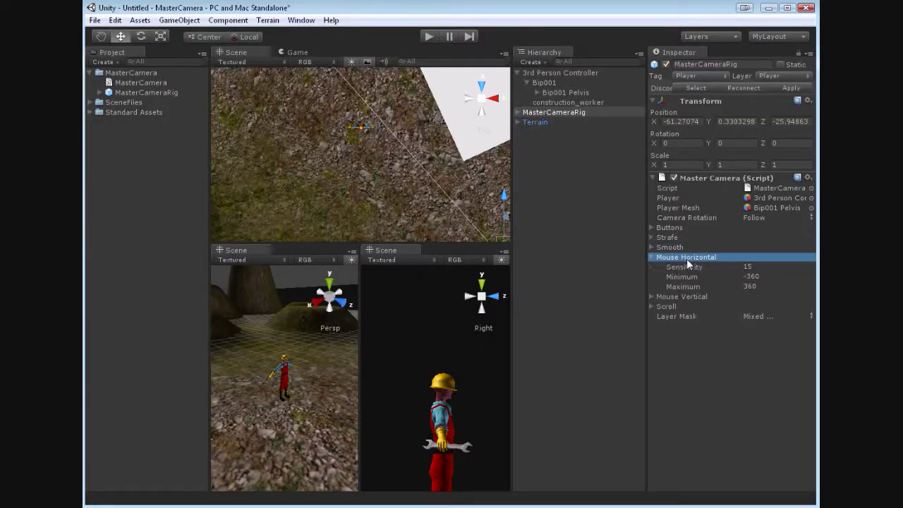
click(810, 217)
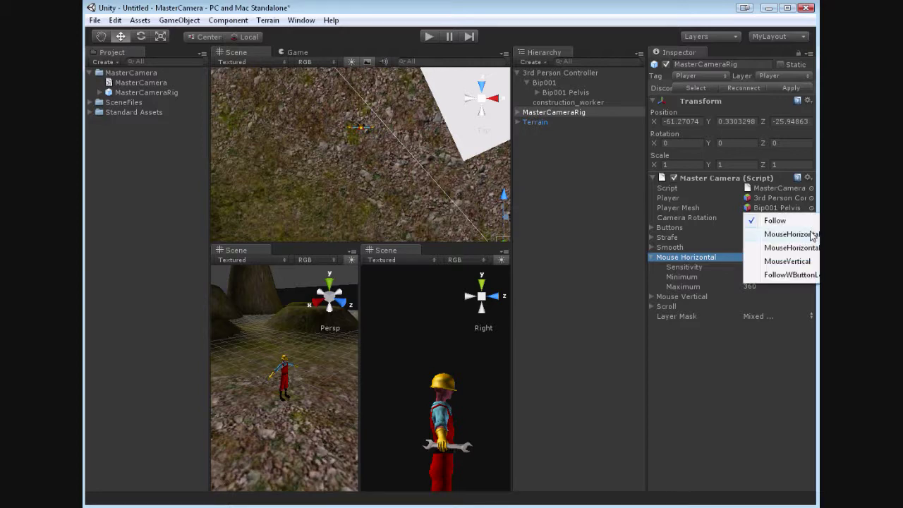
click(809, 249)
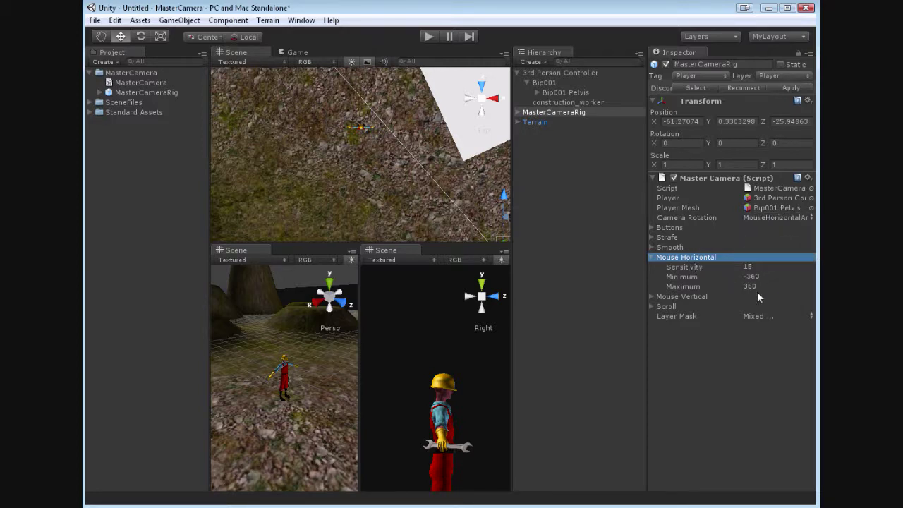
click(429, 36)
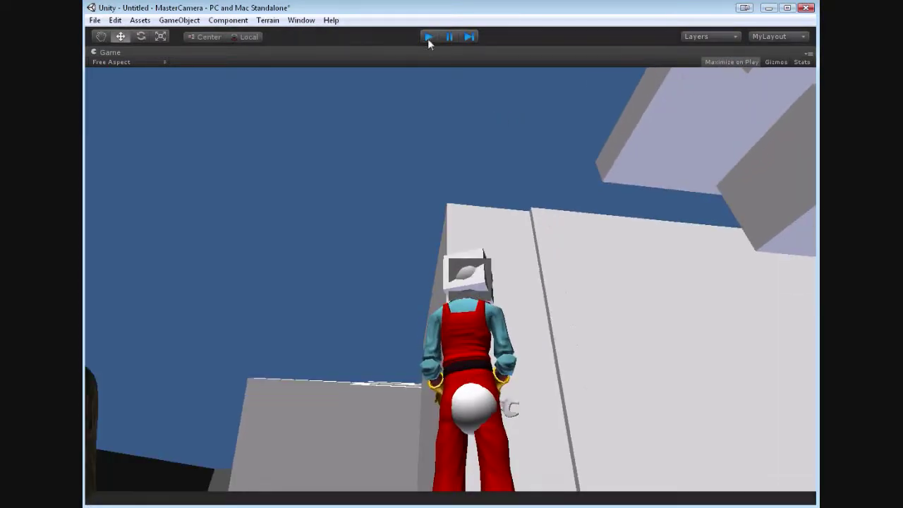
click(428, 37)
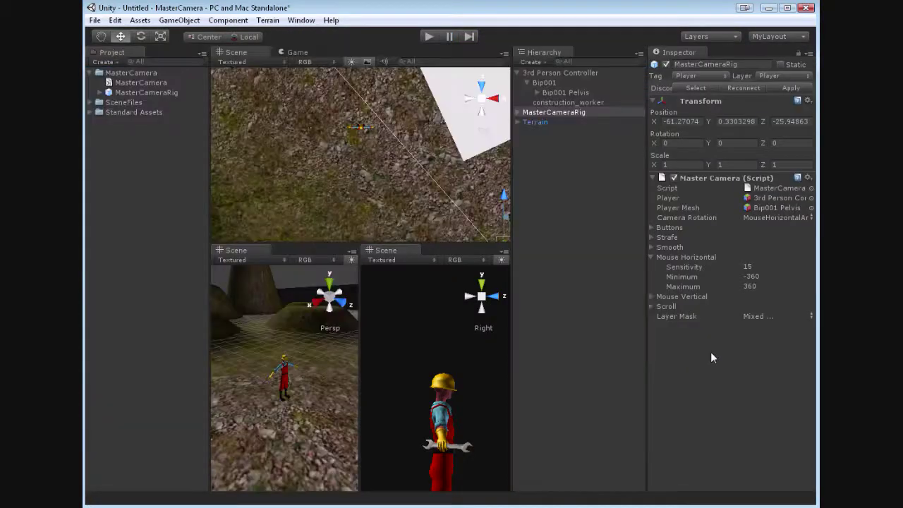
Expand the Mouse Vertical settings, set the Mouse Horizontal Sensitivity to 1, and play-test orbiting the camera.
click(651, 296)
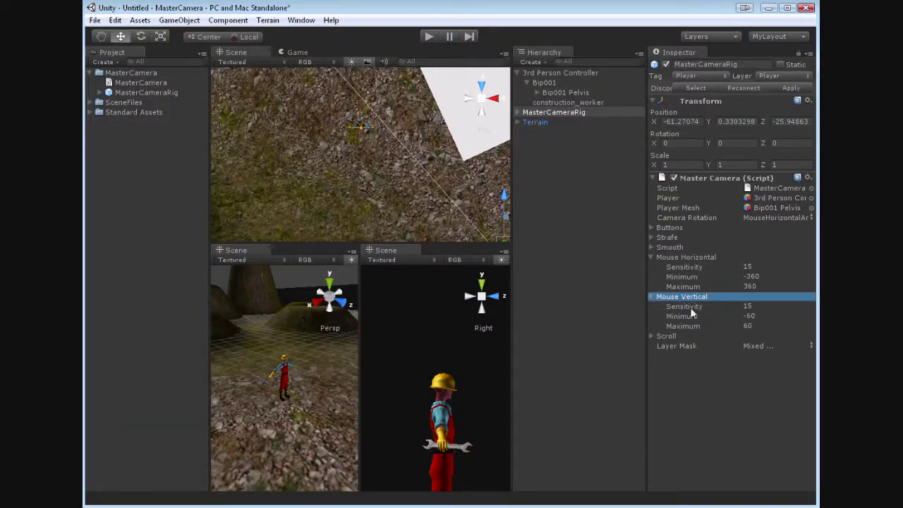
click(753, 266)
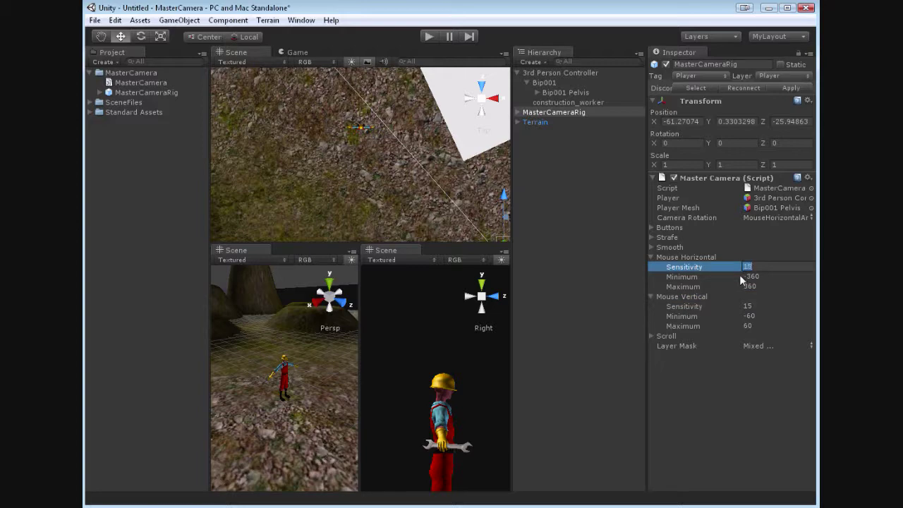
text(1)
key(Return)
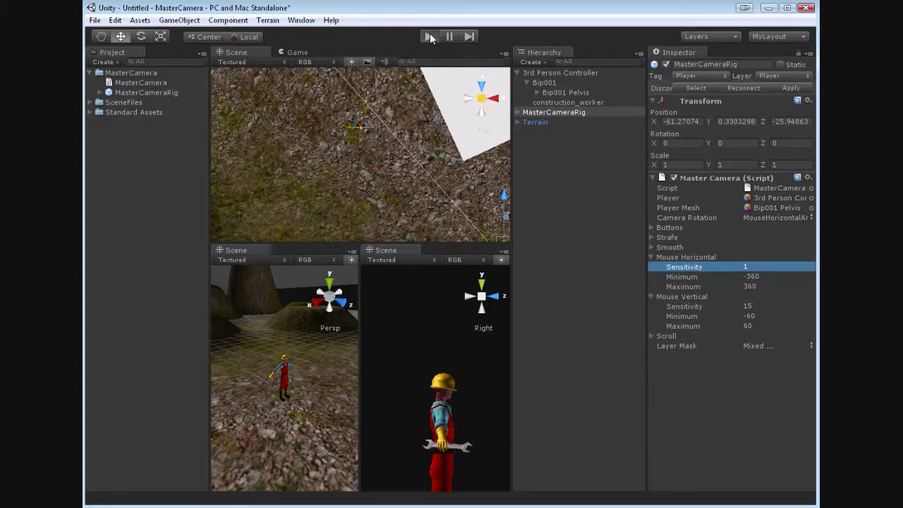
click(430, 37)
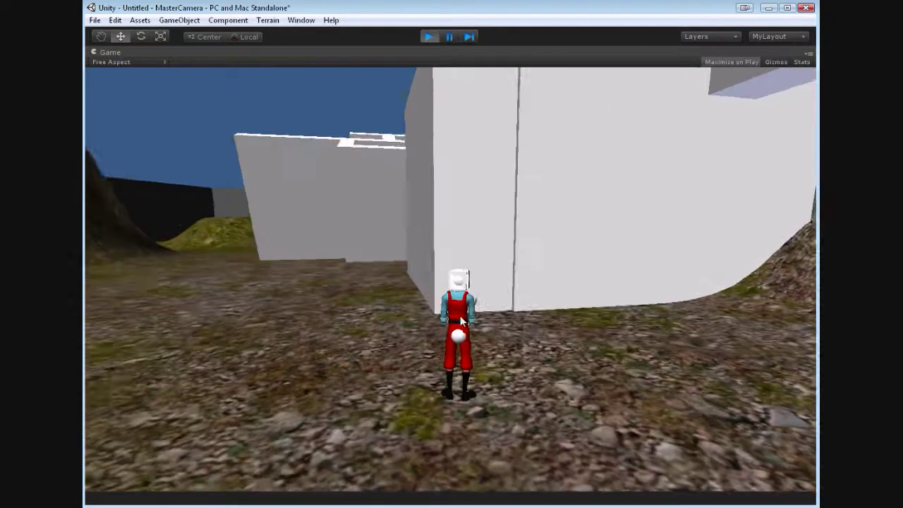
right_drag(460, 317, 429, 44)
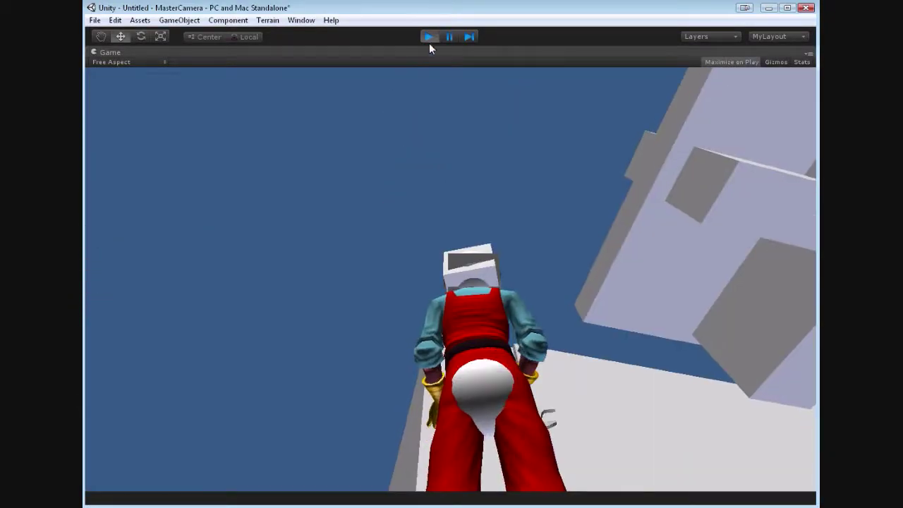
click(429, 39)
Set the Mouse Horizontal Sensitivity back to 15 and play-test the camera's orbit around the character.
click(748, 266)
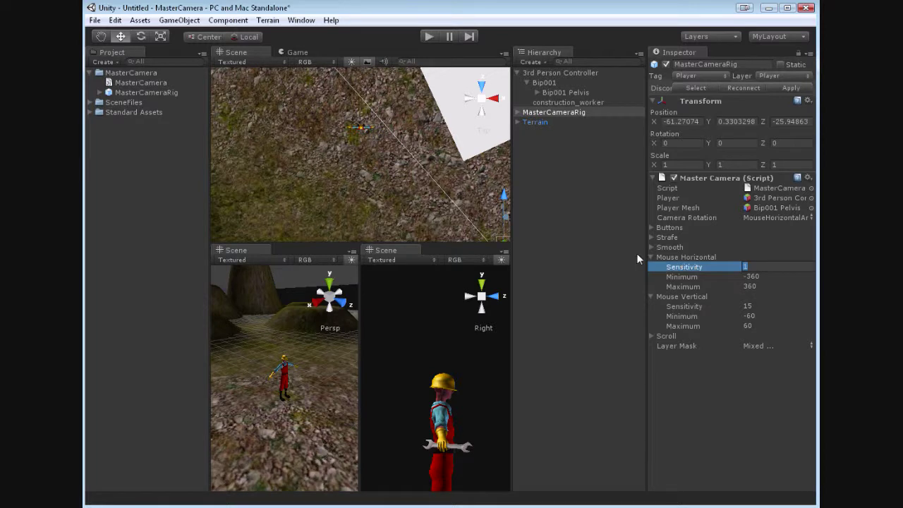
text(15)
key(Return)
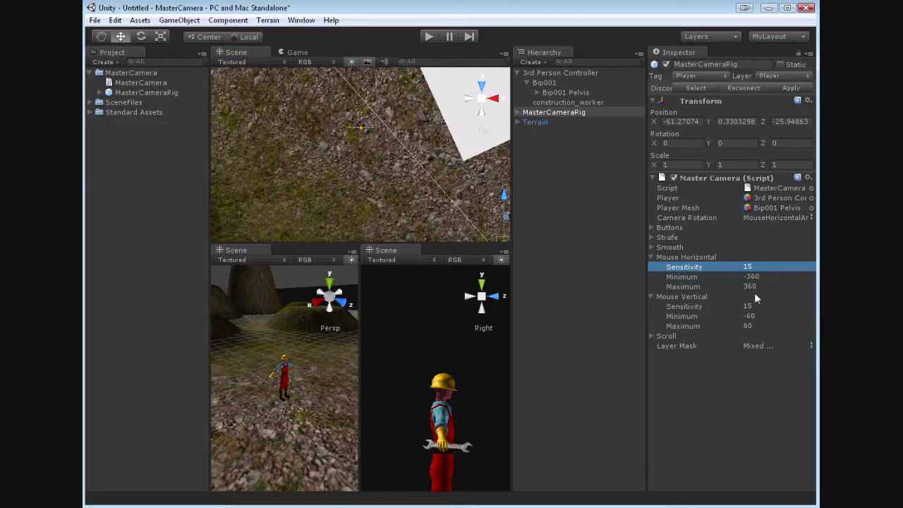
click(425, 37)
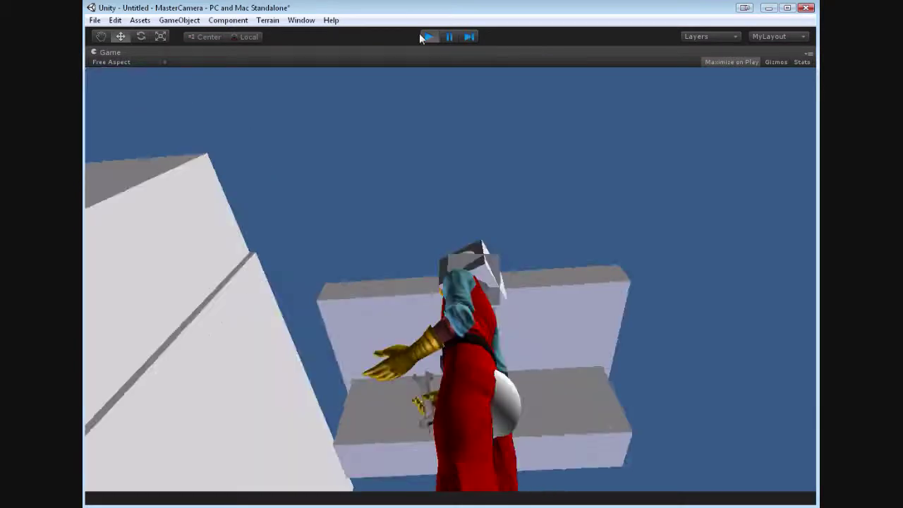
click(430, 38)
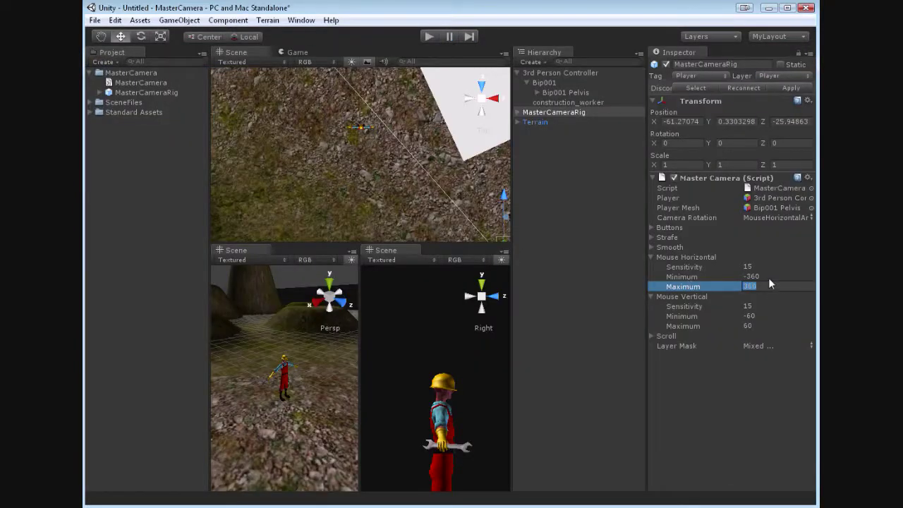
Set the Mouse Horizontal Minimum to -60 and Maximum to 60, and play-test the limited camera orbit.
click(668, 279)
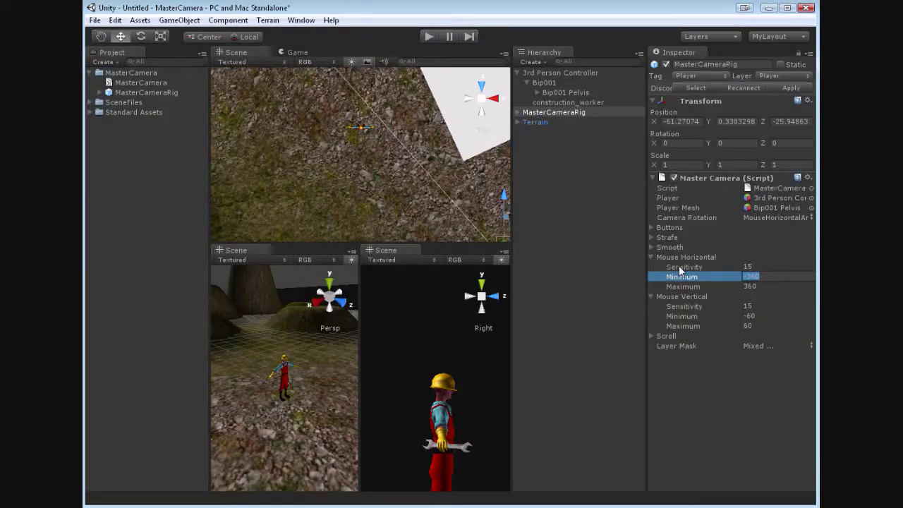
text(-60)
key(Return)
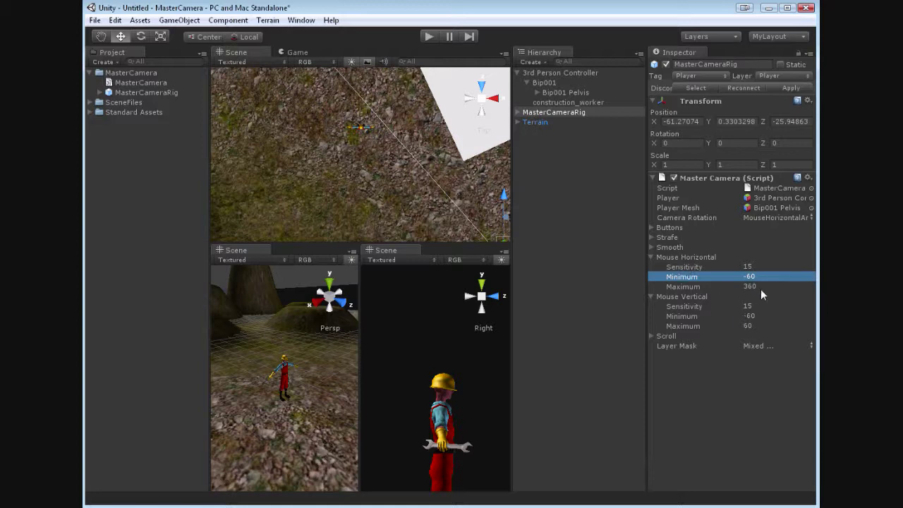
click(761, 287)
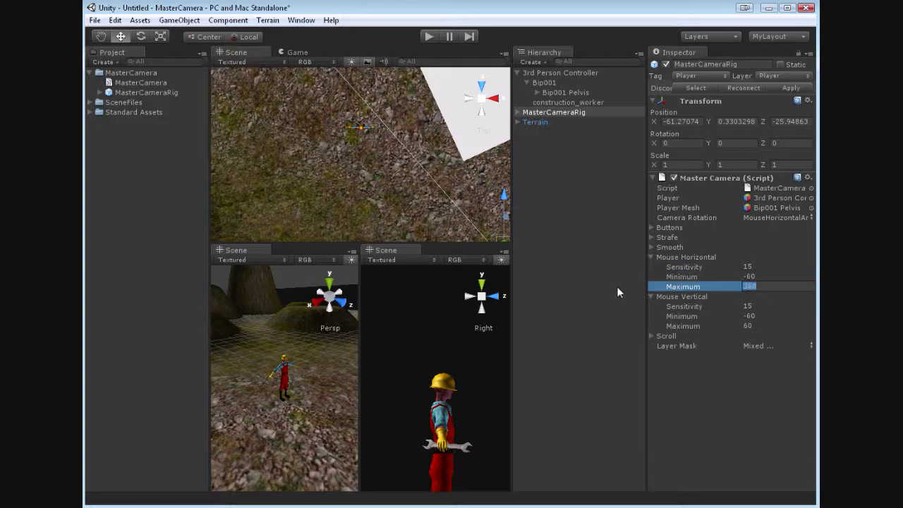
text(60)
key(Return)
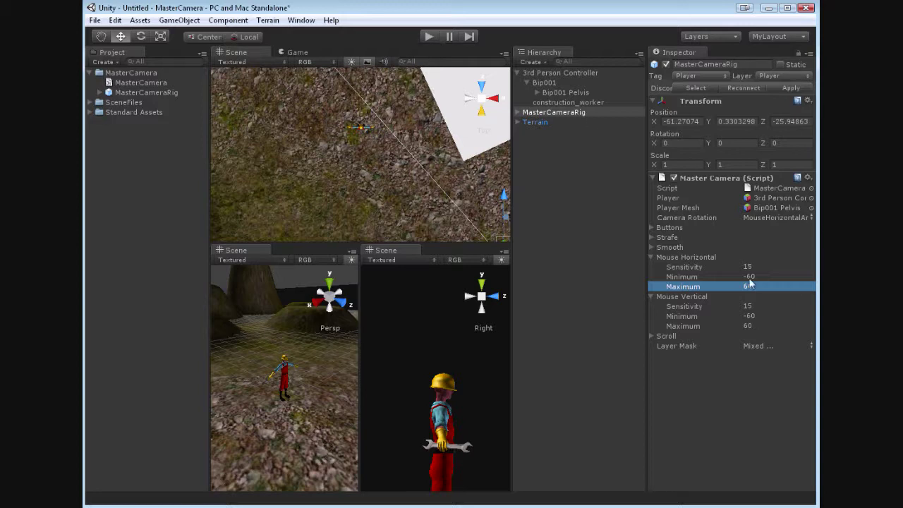
click(429, 37)
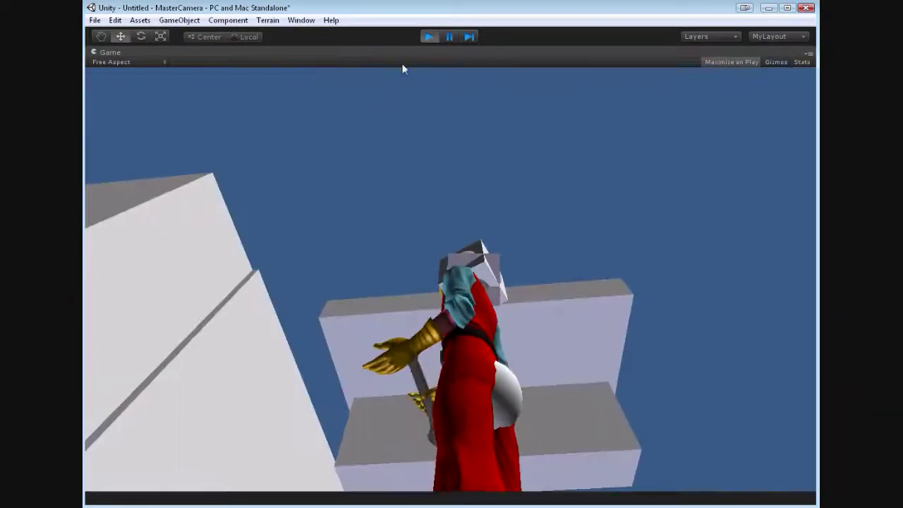
click(429, 36)
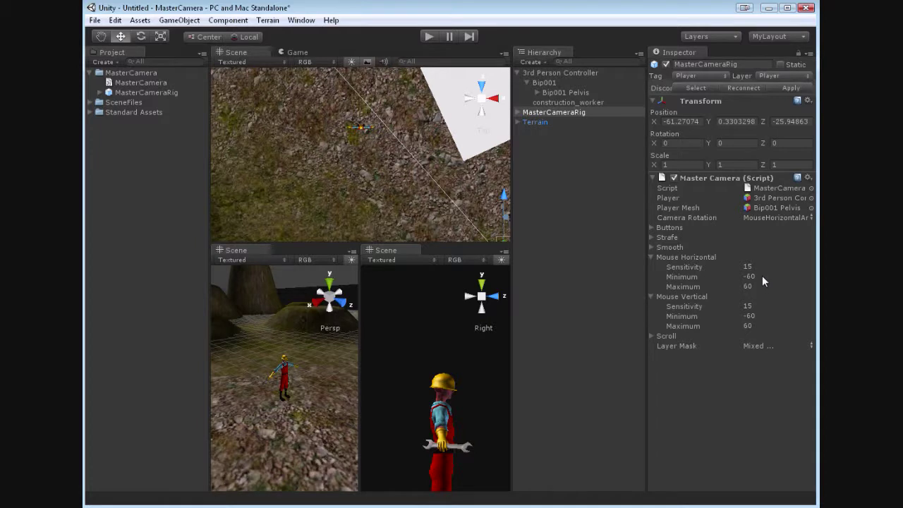
Restore the Mouse Horizontal limits to a Minimum of -360 and a Maximum of 360.
click(762, 278)
text(-360)
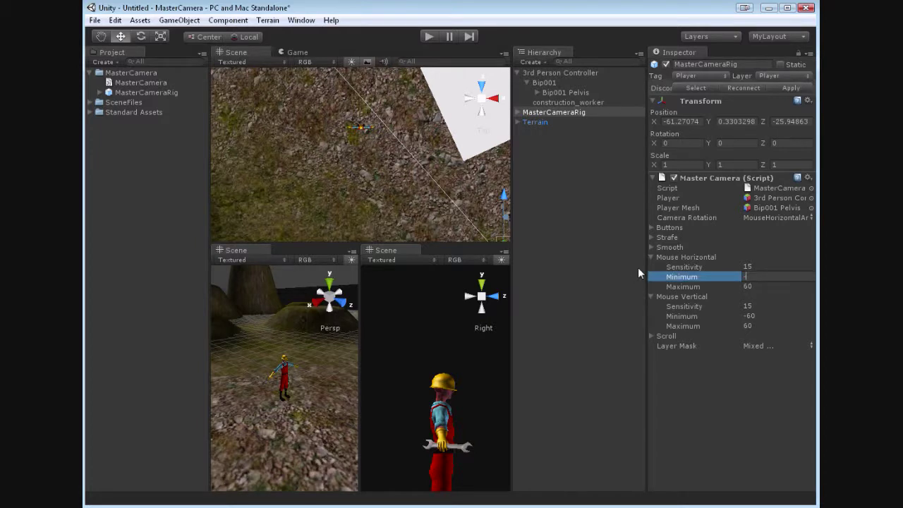
key(Return)
click(763, 286)
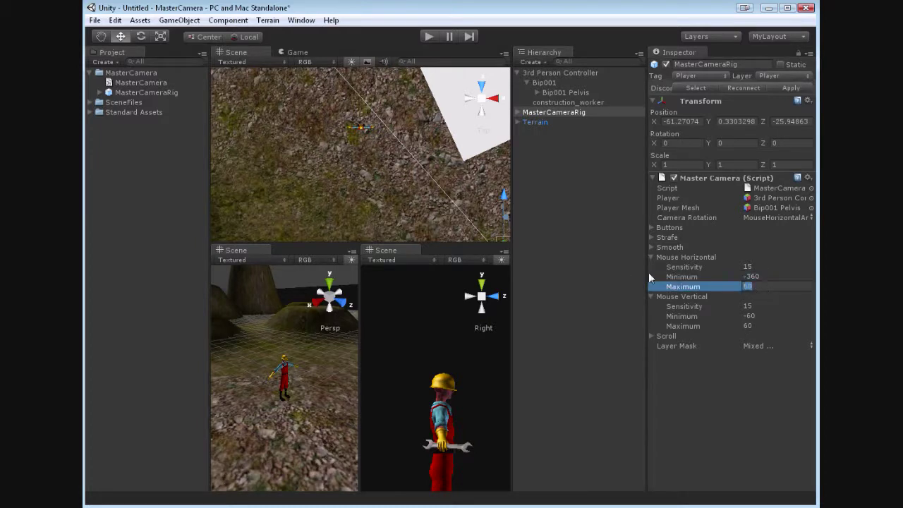
text(306)
key(BackSpace)
key(BackSpace)
text(60)
key(Return)
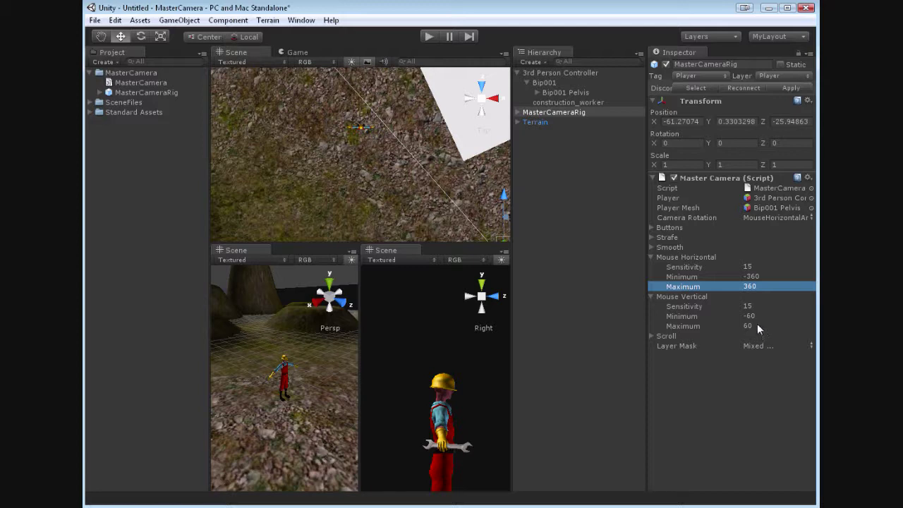
Set the Mouse Vertical Maximum to 105 and play-test the camera's vertical rotation.
click(758, 326)
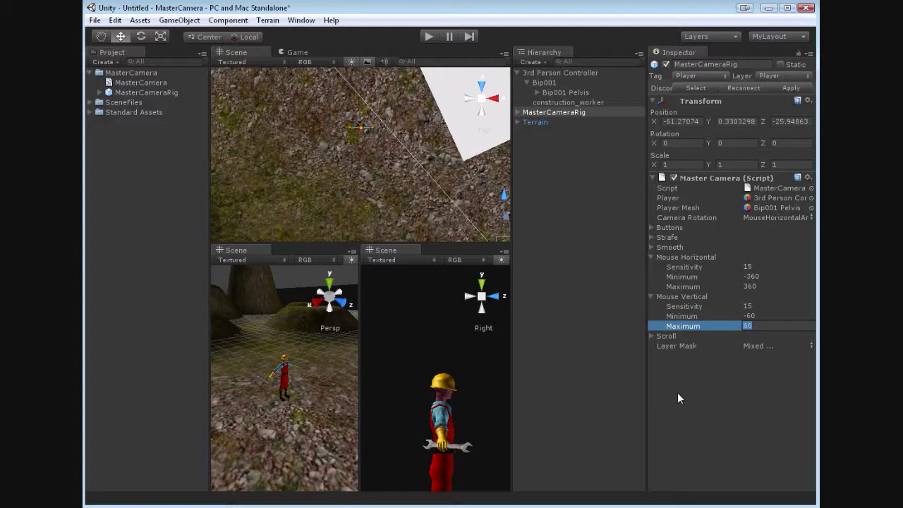
text(105)
key(Return)
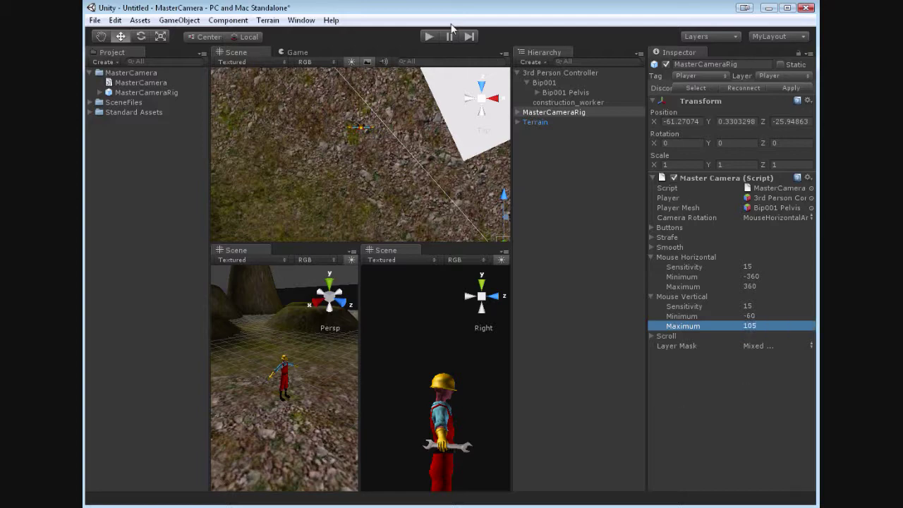
click(430, 36)
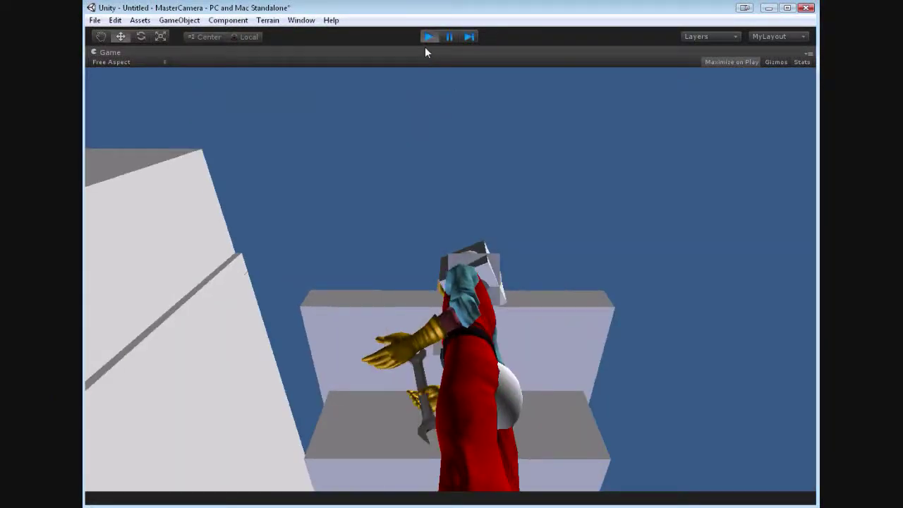
click(428, 39)
Set the Mouse Vertical Maximum back to 60.
drag(763, 325, 611, 302)
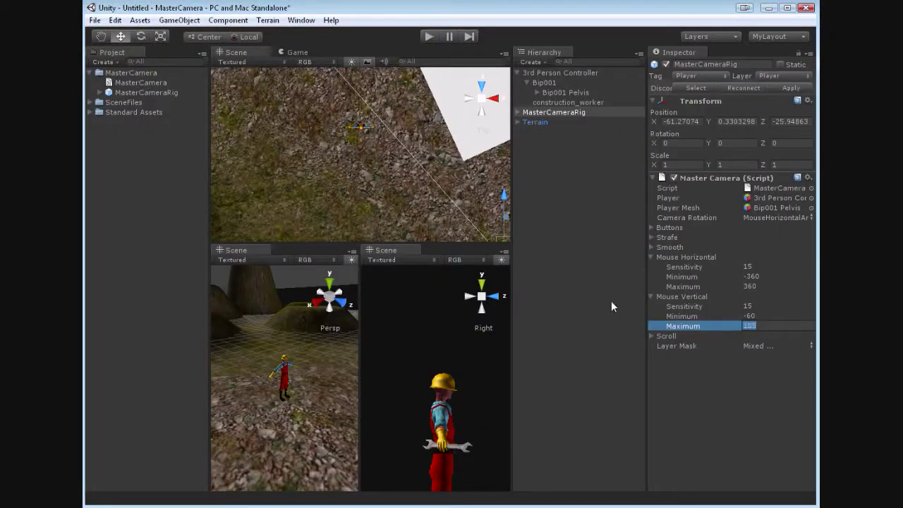
text(60)
key(Return)
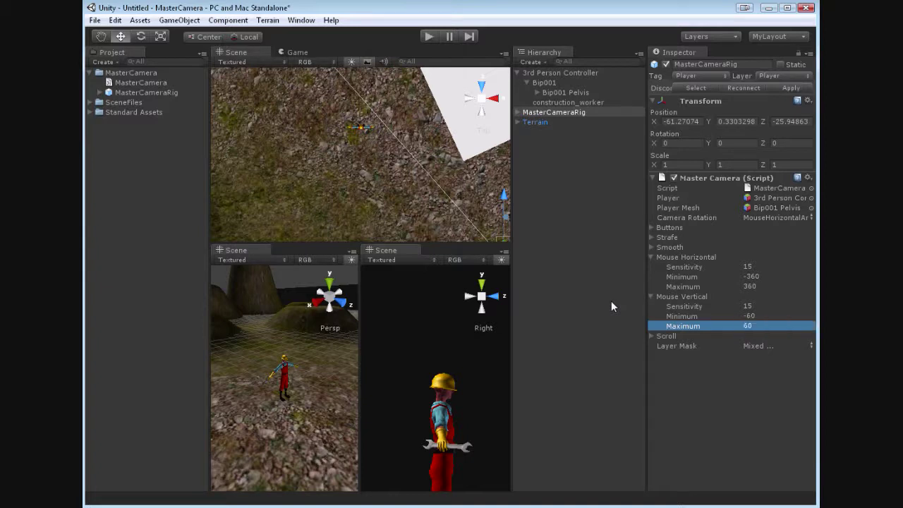
Collapse the Mouse Vertical and Mouse Horizontal settings and expand the Scroll settings.
click(651, 296)
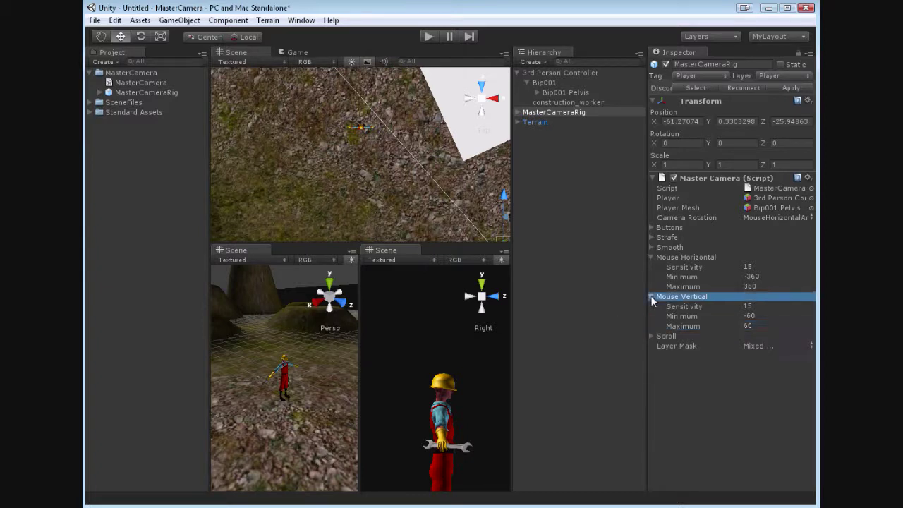
click(652, 256)
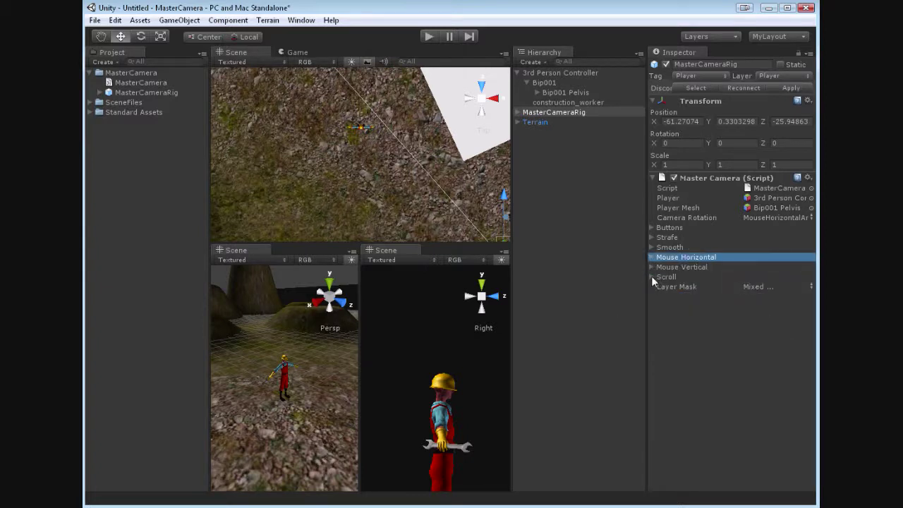
click(651, 276)
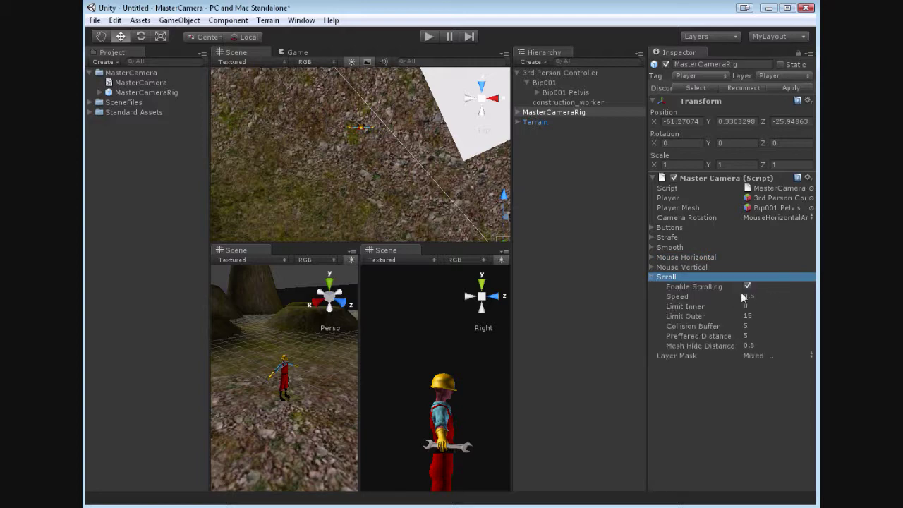
Turn off Enable Scrolling and play-test the camera around the character.
click(747, 286)
click(428, 37)
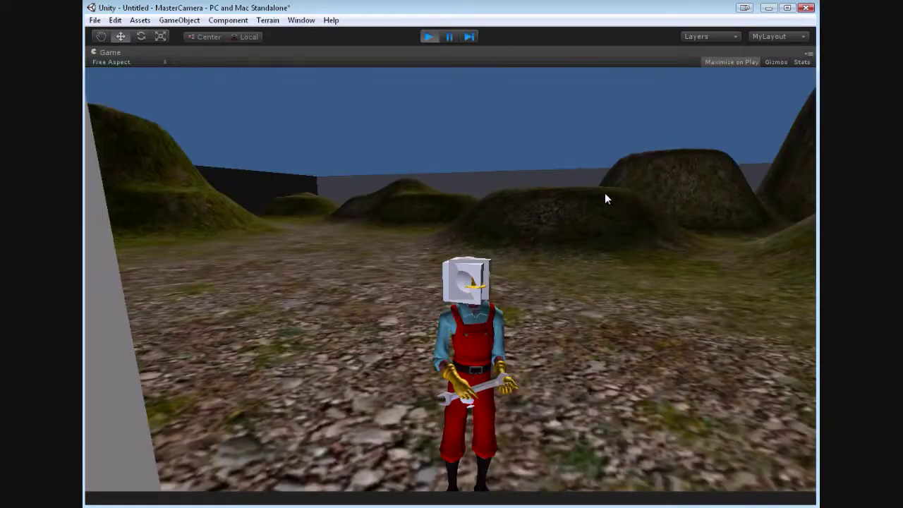
drag(605, 195, 359, 287)
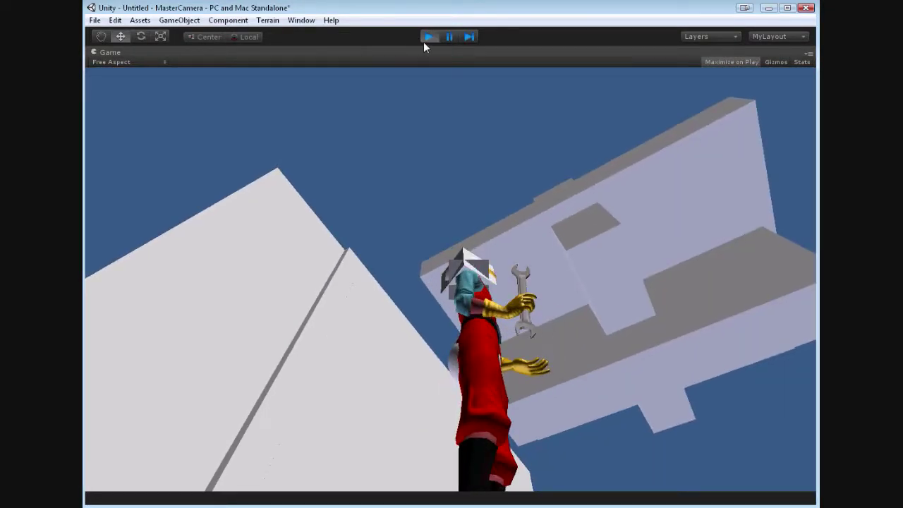
click(429, 37)
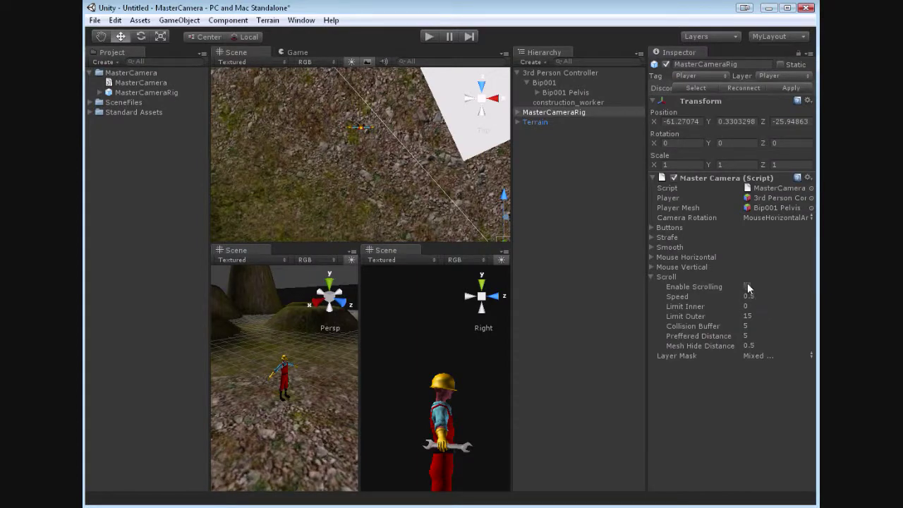
Turn Enable Scrolling back on and play-test zooming the camera fully in and out on the character.
click(428, 36)
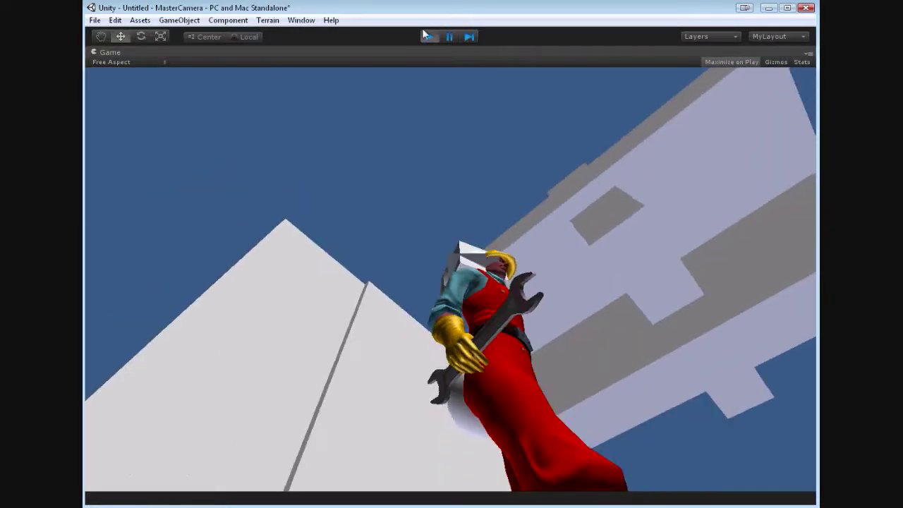
click(428, 37)
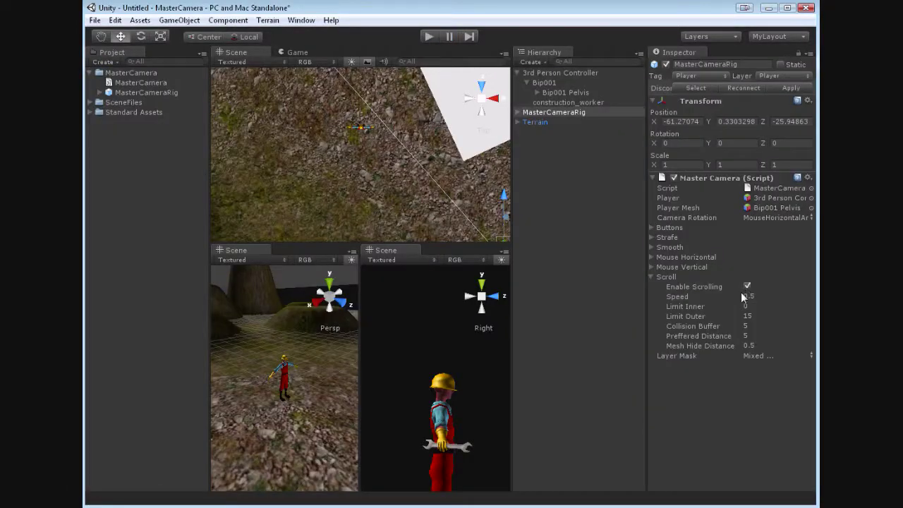
click(430, 40)
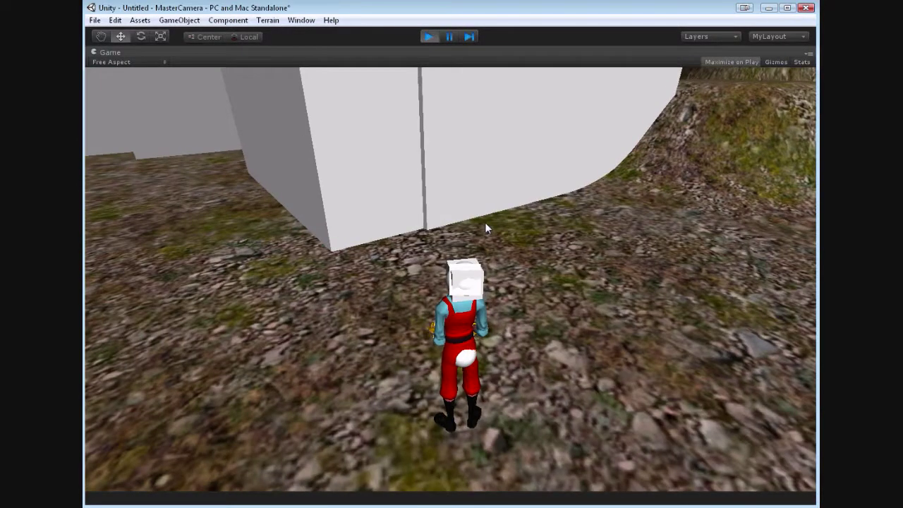
scroll(485, 222, up, 5)
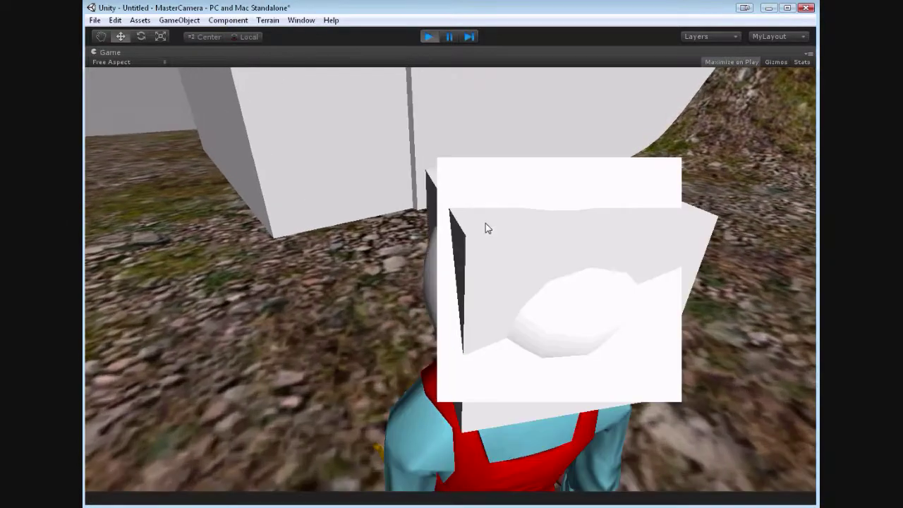
scroll(485, 223, up, 3)
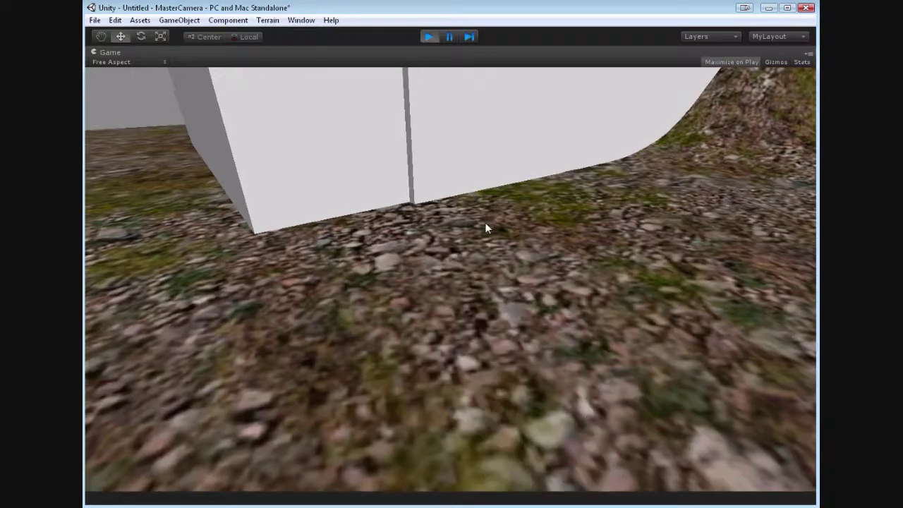
right_drag(484, 223, 450, 204)
drag(451, 209, 436, 200)
scroll(436, 200, down, 5)
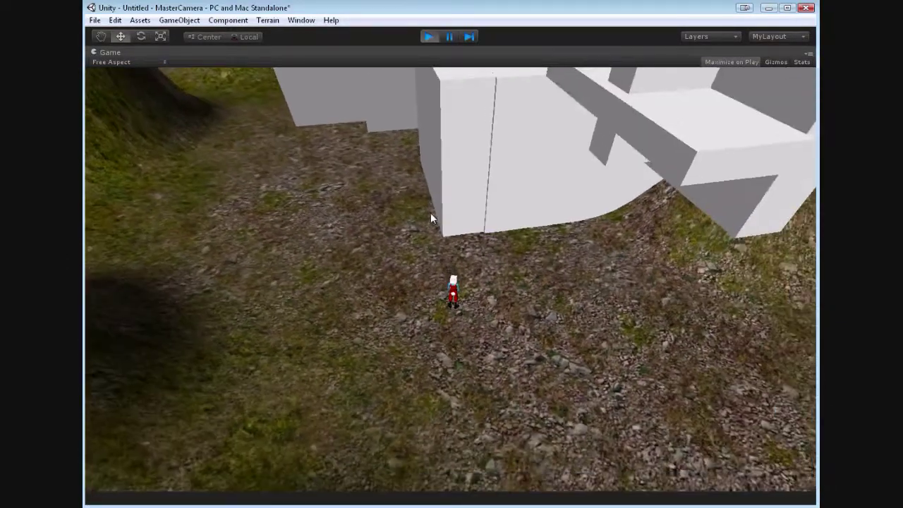
drag(430, 213, 431, 273)
scroll(447, 271, up, 5)
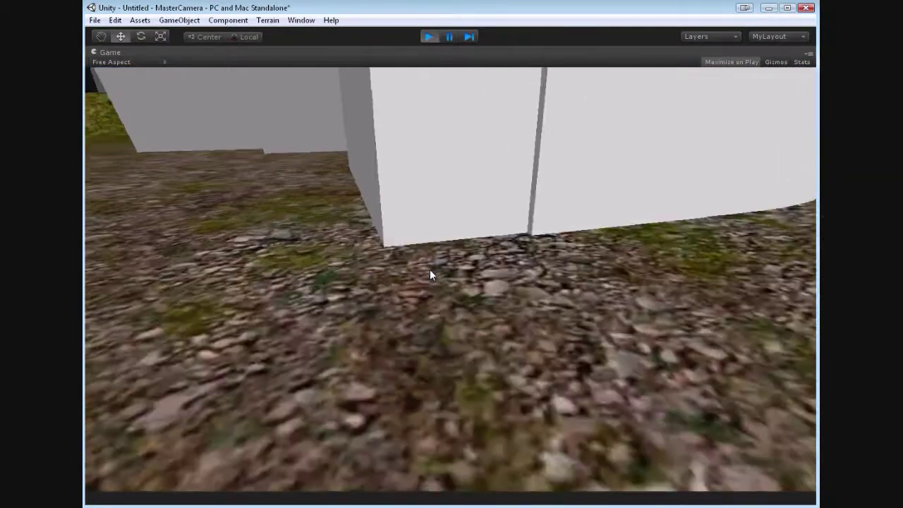
scroll(431, 274, down, 2)
scroll(430, 276, down, 5)
drag(426, 285, 459, 66)
click(428, 36)
Set the Scroll Speed to 2.
click(761, 295)
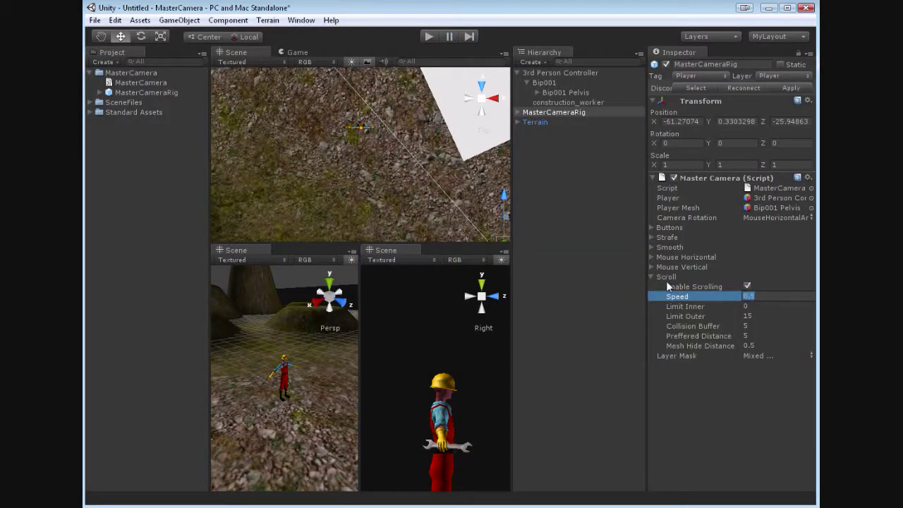
text(1)
key(BackSpace)
text(20)
key(BackSpace)
key(Tab)
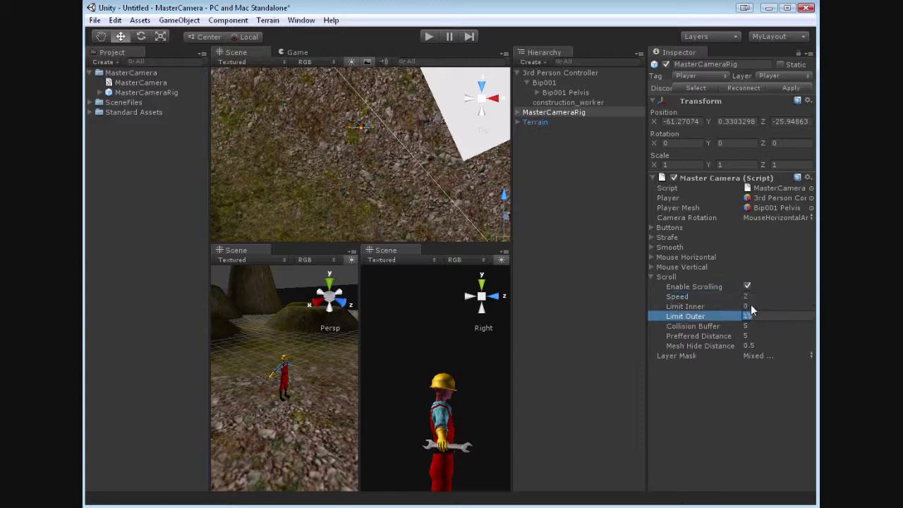
Set the Scroll Limit Inner to 1 and Limit Outer to 5.
text(1)
key(Return)
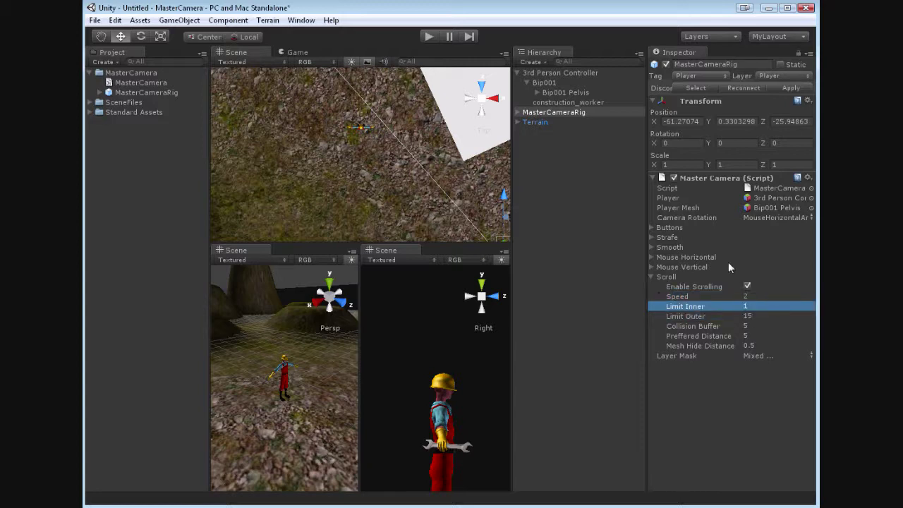
click(754, 316)
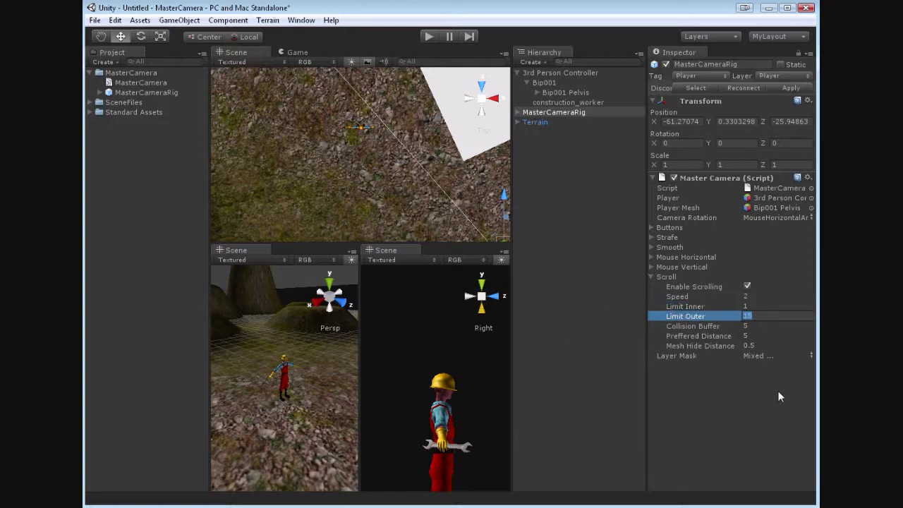
text(5)
key(Return)
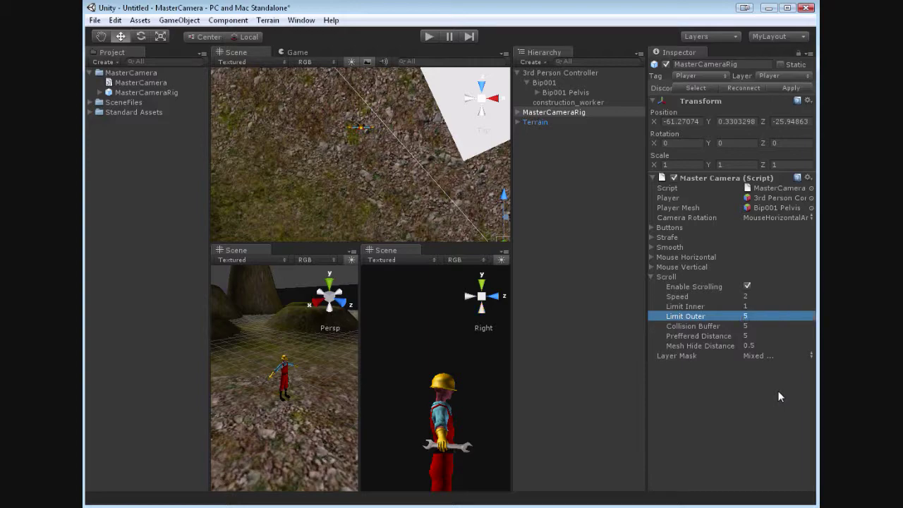
Play-test zooming and orbiting the camera within the new scroll speed and distance limits.
click(428, 37)
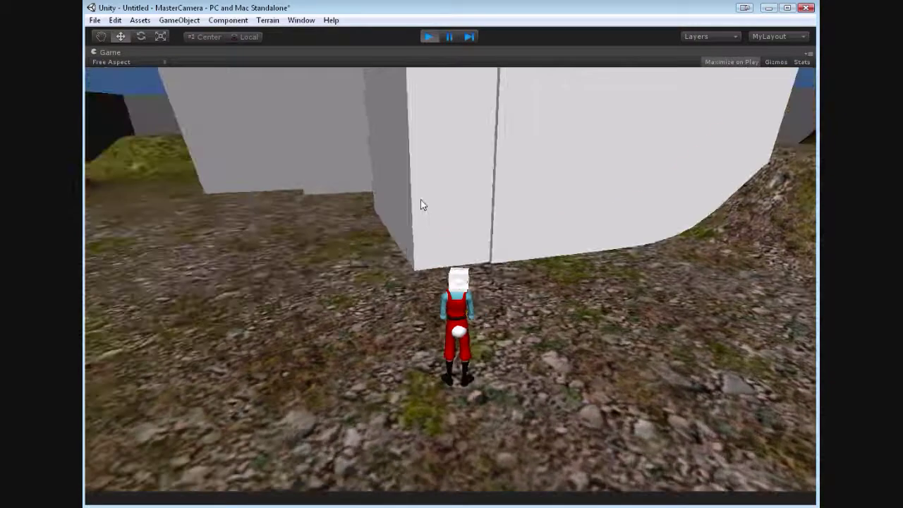
scroll(422, 214, up, 5)
scroll(422, 211, down, 5)
scroll(422, 210, up, 5)
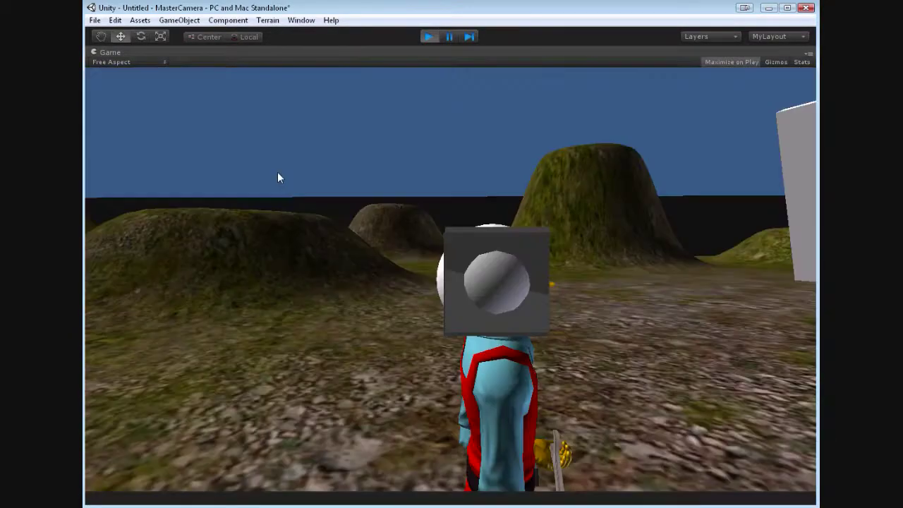
right_drag(277, 173, 301, 171)
scroll(300, 171, down, 5)
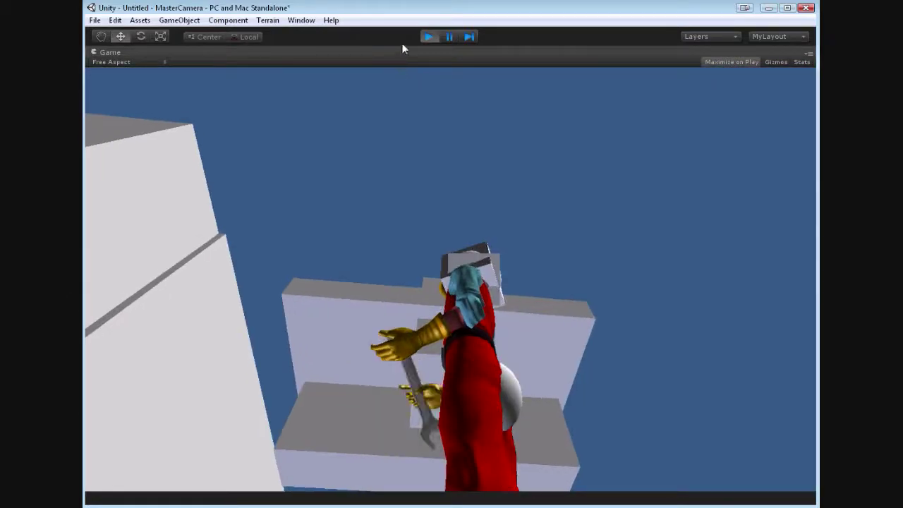
Stop the play-test and set the Scroll Speed to 0.5, Limit Inner to 0 and Limit Outer to 15.
click(430, 37)
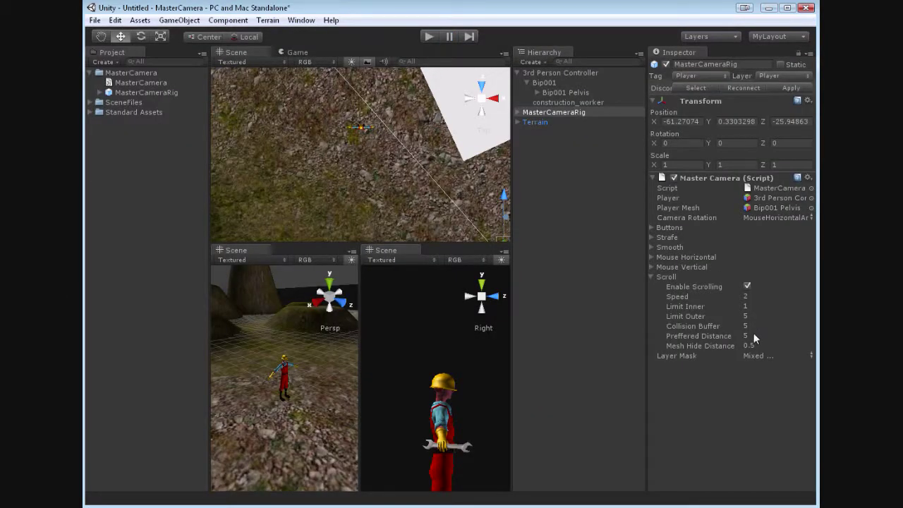
click(757, 336)
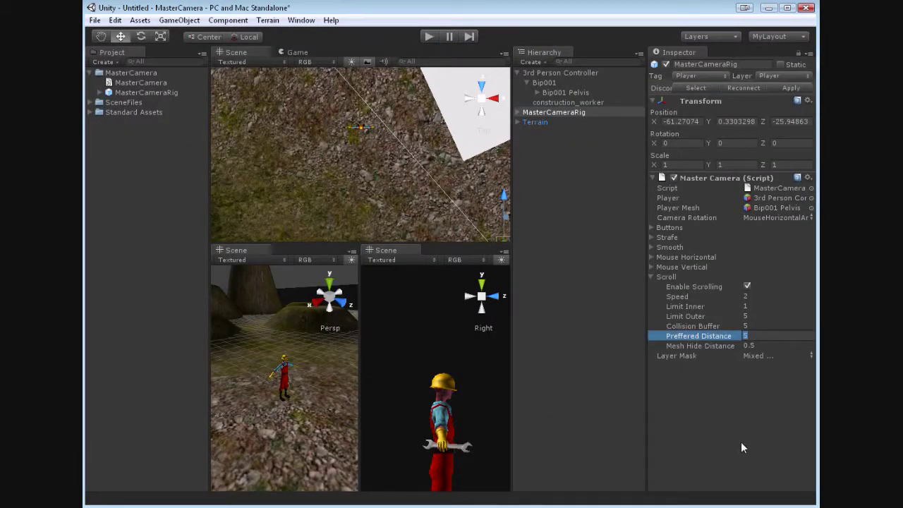
click(752, 298)
text(.5)
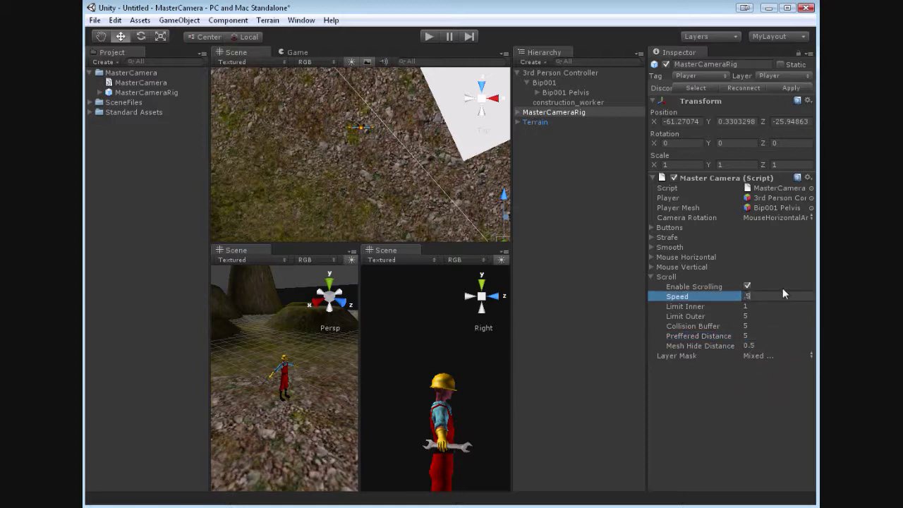
click(755, 307)
text(0)
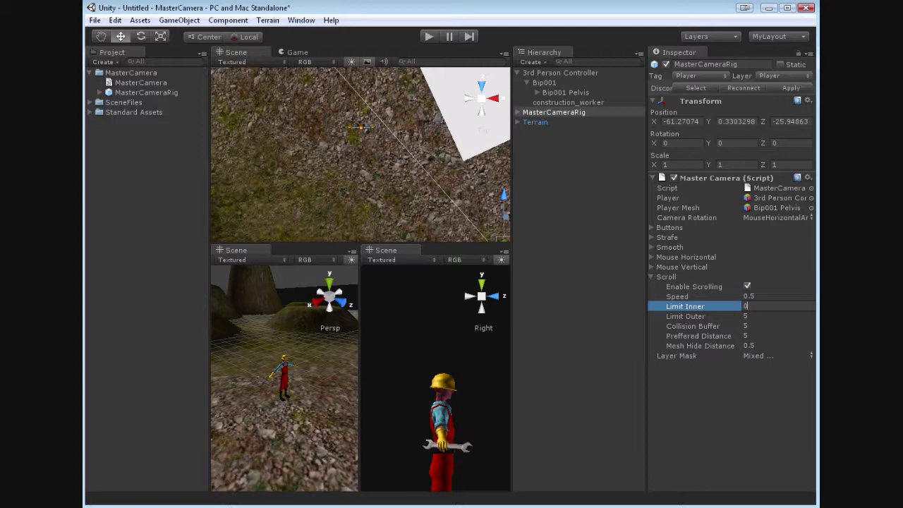
click(755, 317)
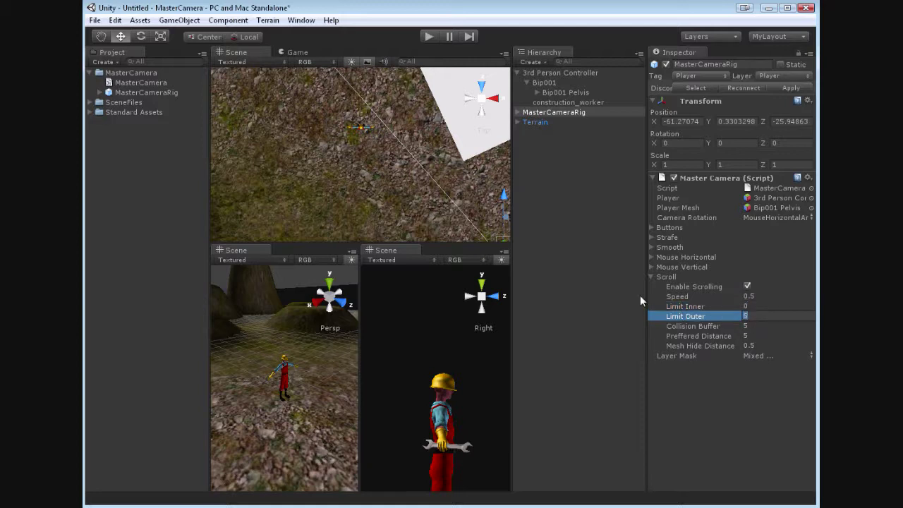
text(15)
key(Return)
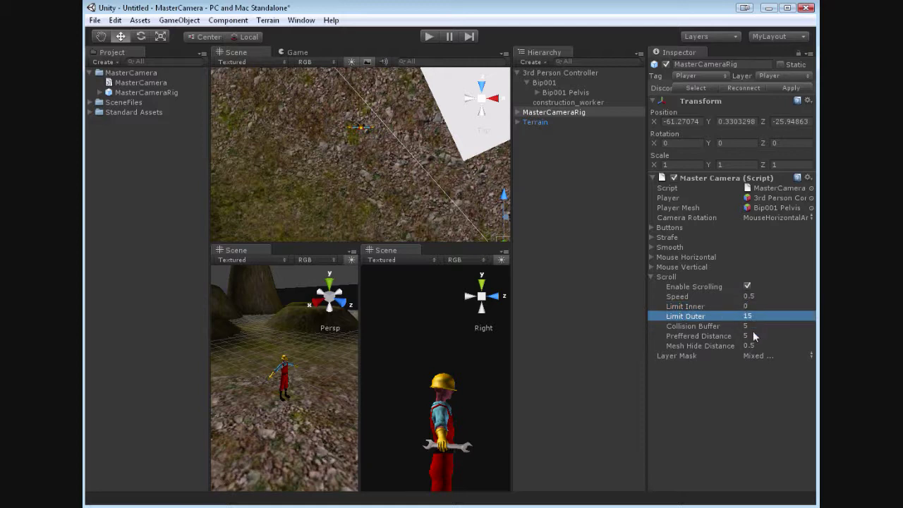
Set the Scroll Preffered Distance to 15 and play-test the starting camera distance, orbiting around the character.
click(755, 337)
text(15)
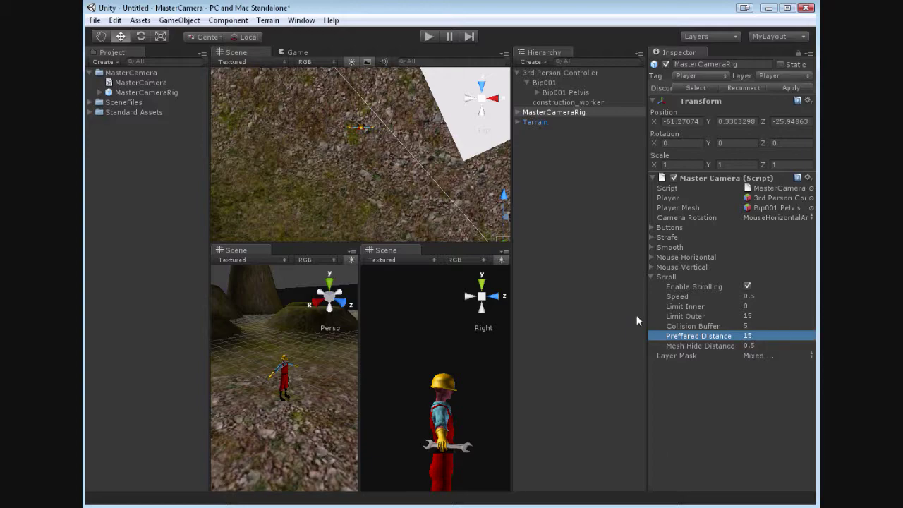
click(429, 36)
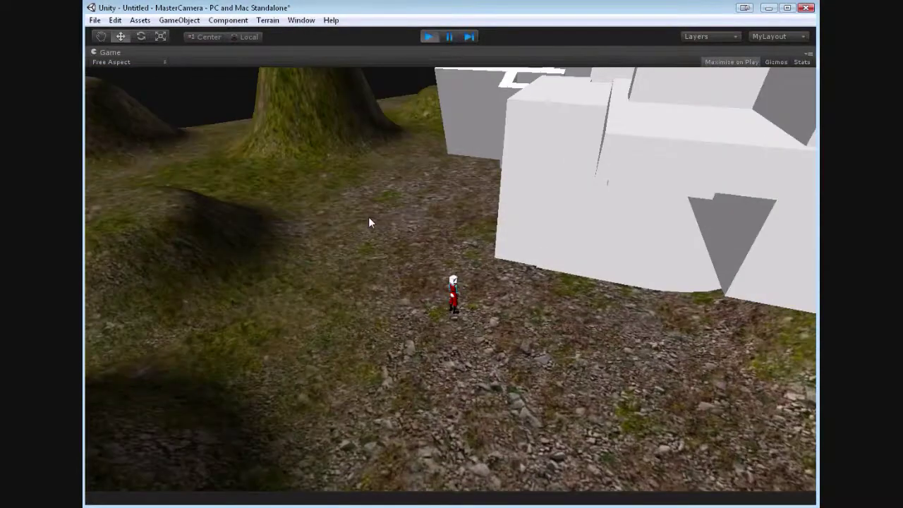
drag(368, 223, 511, 313)
click(428, 36)
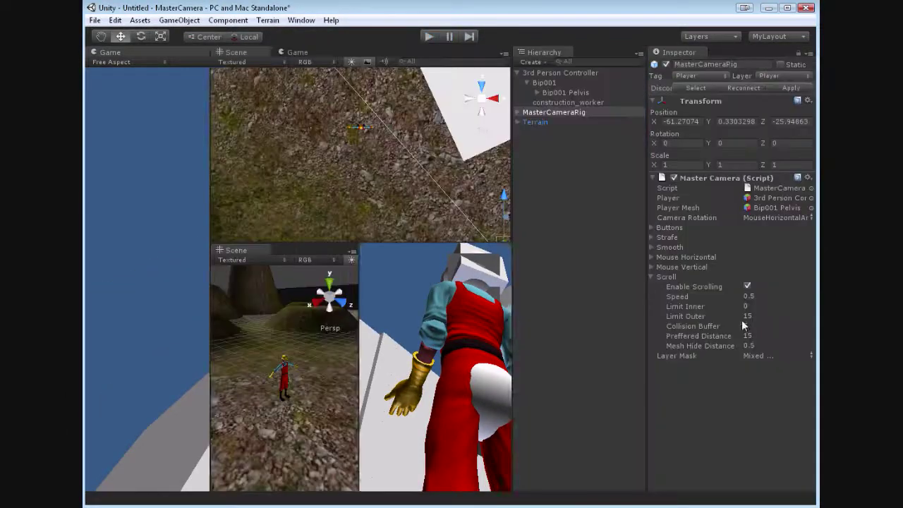
Set the Scroll Preffered Distance to 0 and play-test the starting camera distance.
click(757, 336)
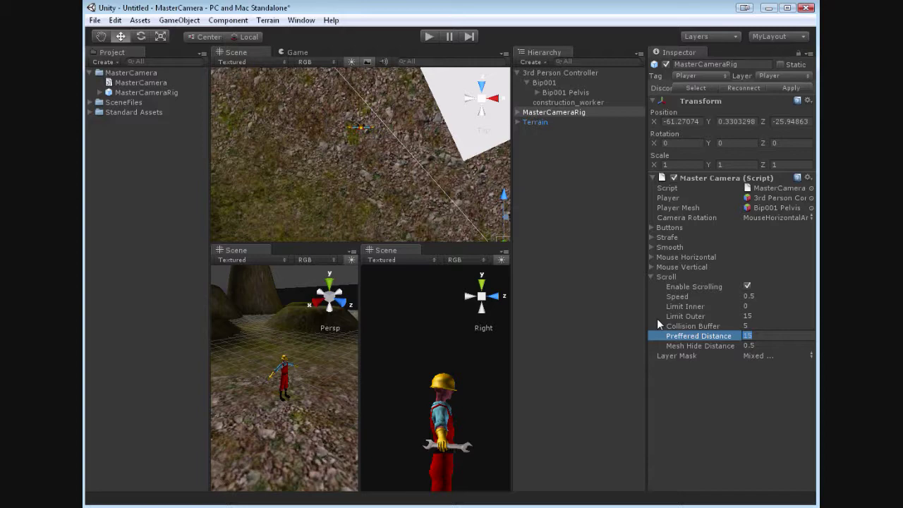
text(0)
key(Return)
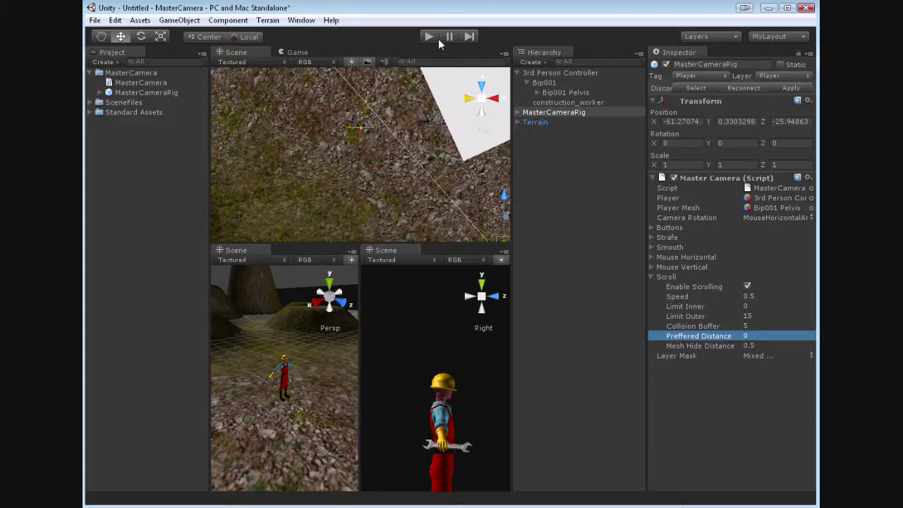
click(437, 38)
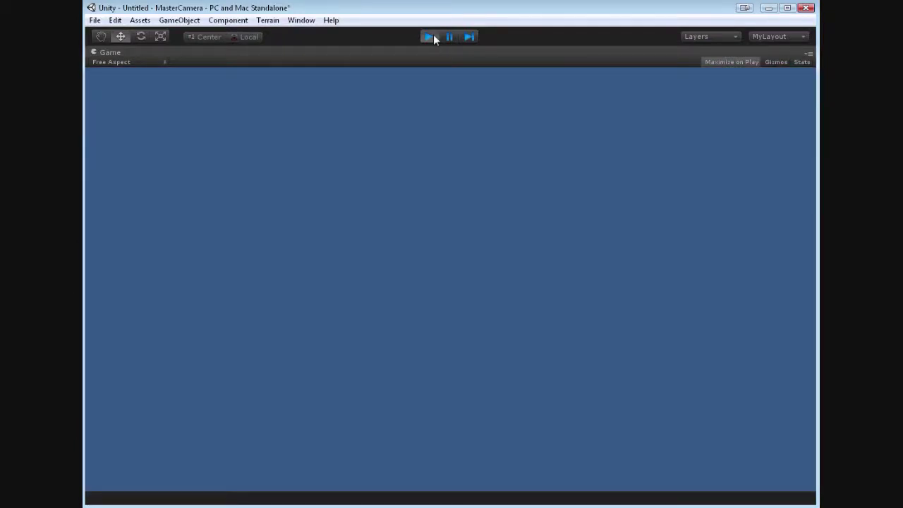
click(434, 38)
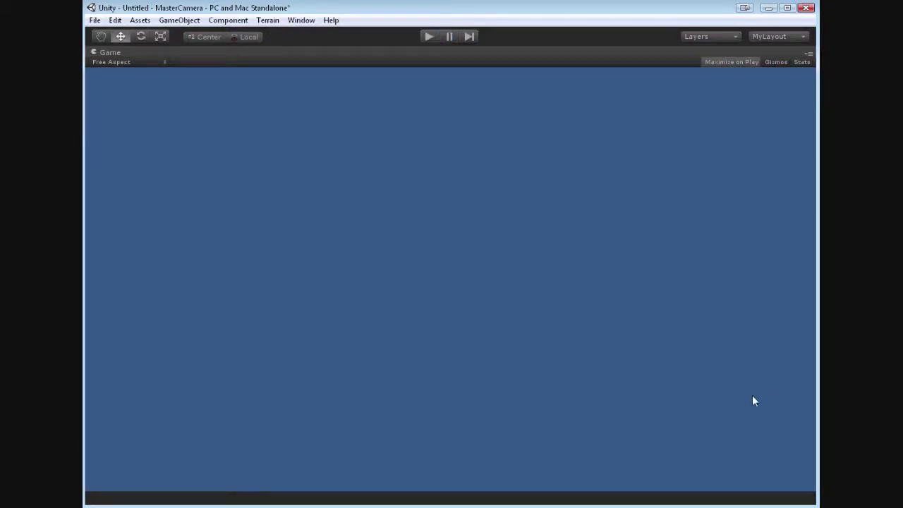
Set the Scroll Preffered Distance to 5.
click(753, 336)
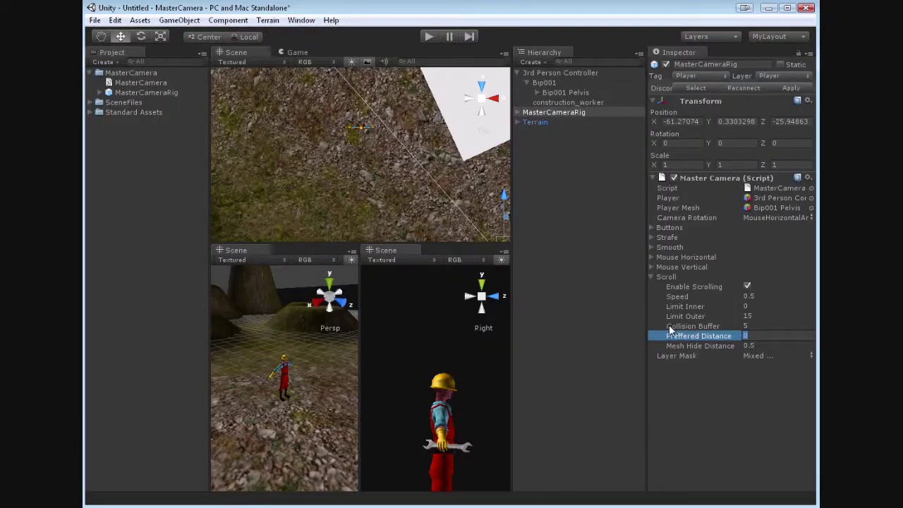
text(5)
key(Return)
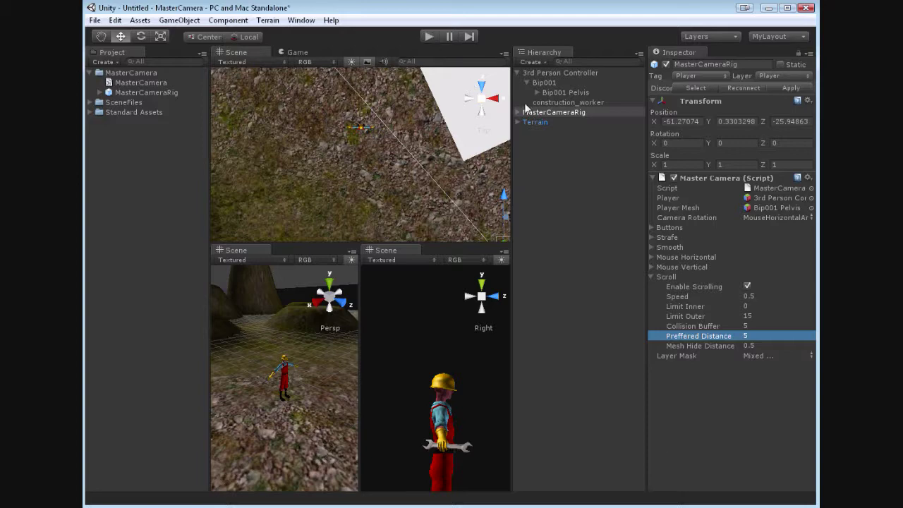
Play-test the camera with the current scroll settings, stop the game and collapse the Scroll settings group.
click(428, 38)
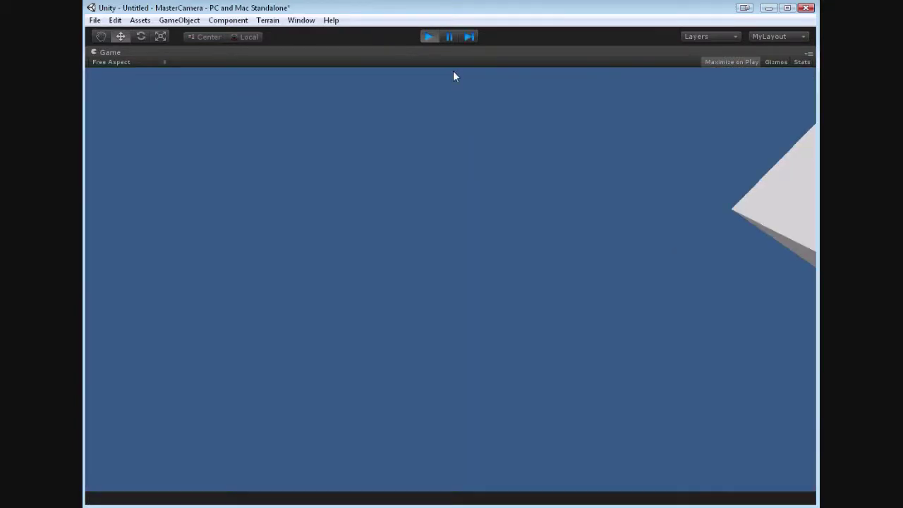
click(429, 38)
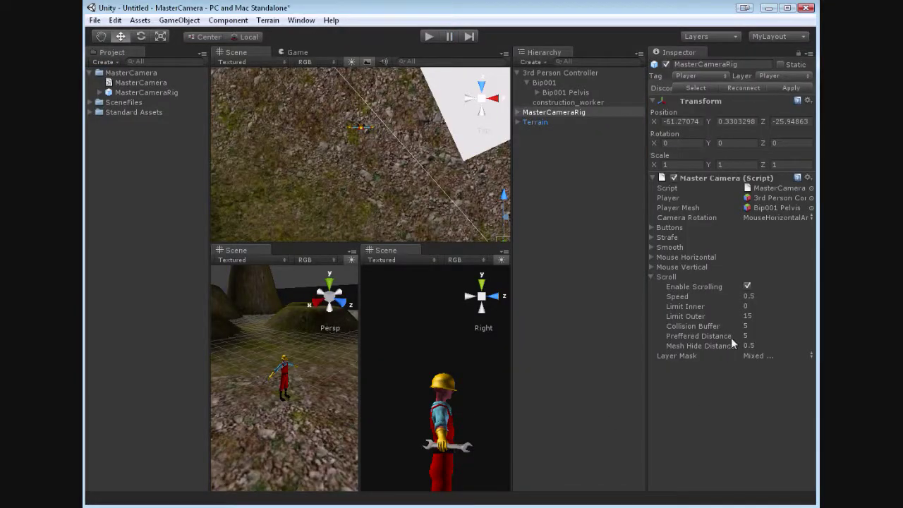
click(652, 277)
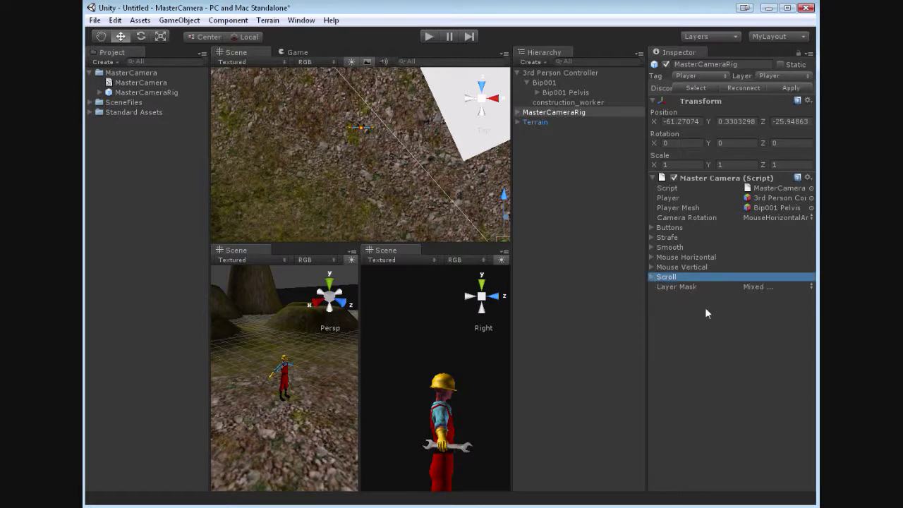